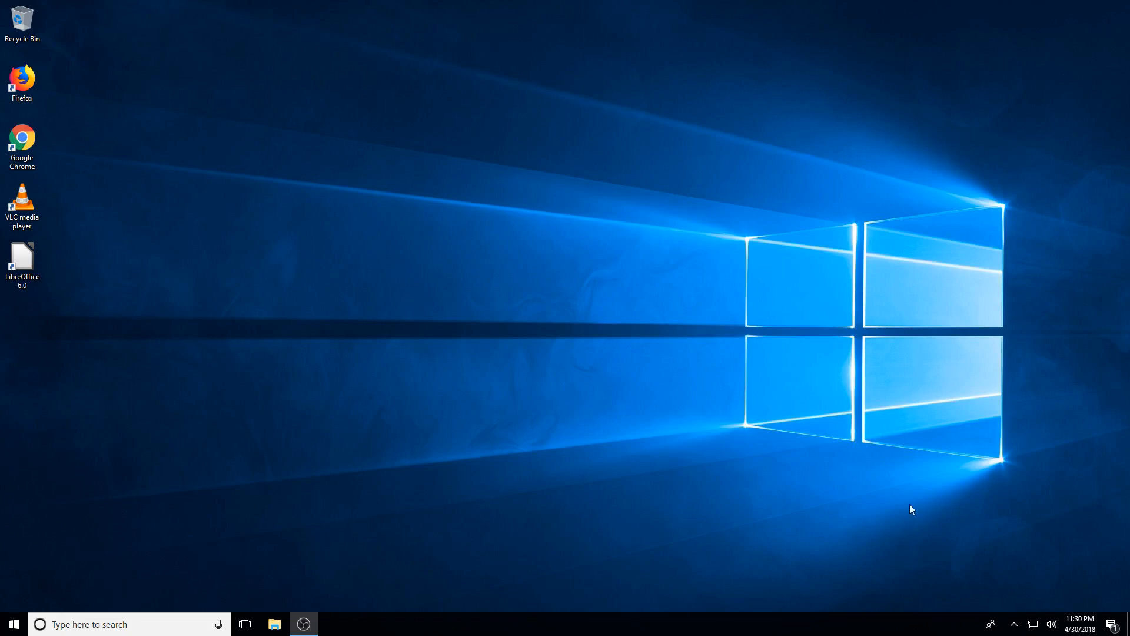
# Open a file browser window and show the contents of the Data (E:) drive.
pyautogui.click(275, 626)
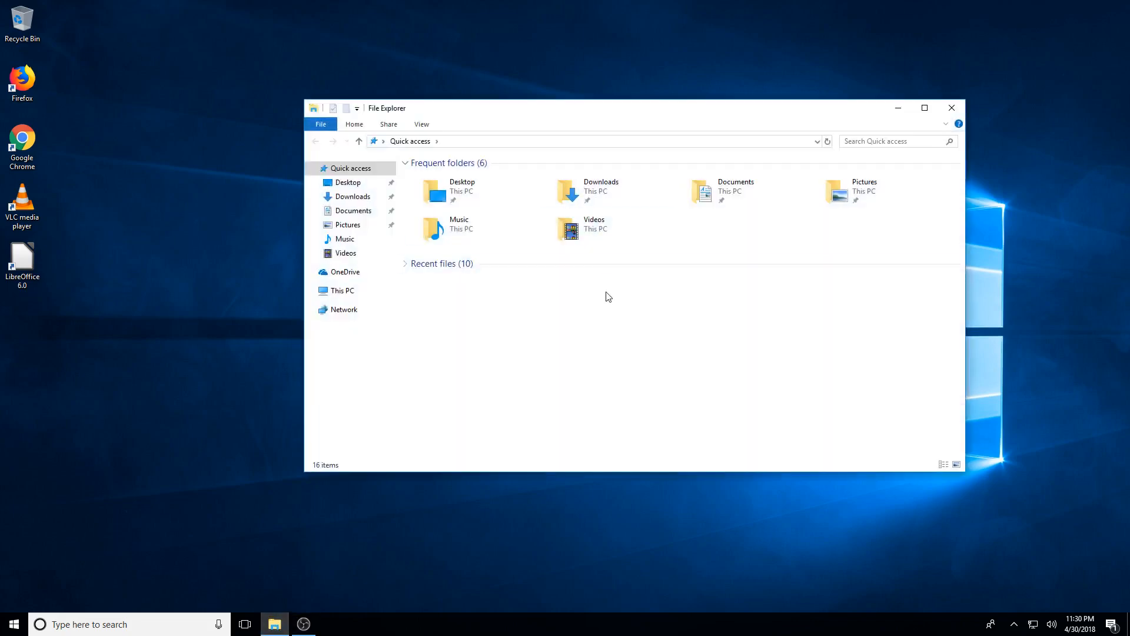
pyautogui.moveTo(541, 114); pyautogui.dragTo(569, 94)
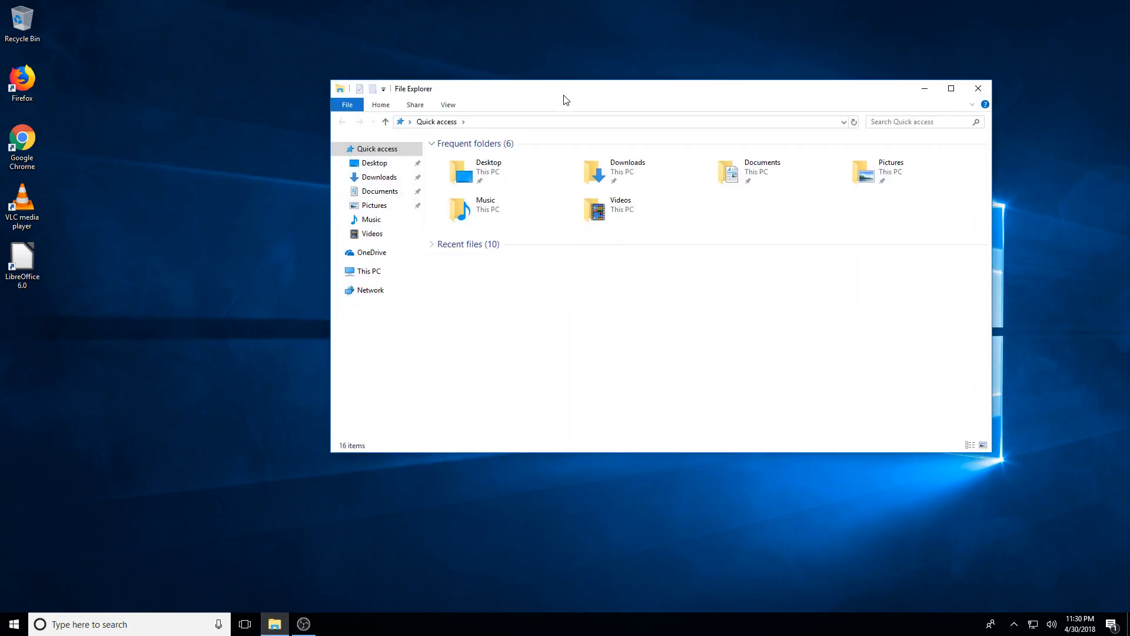
pyautogui.click(389, 274)
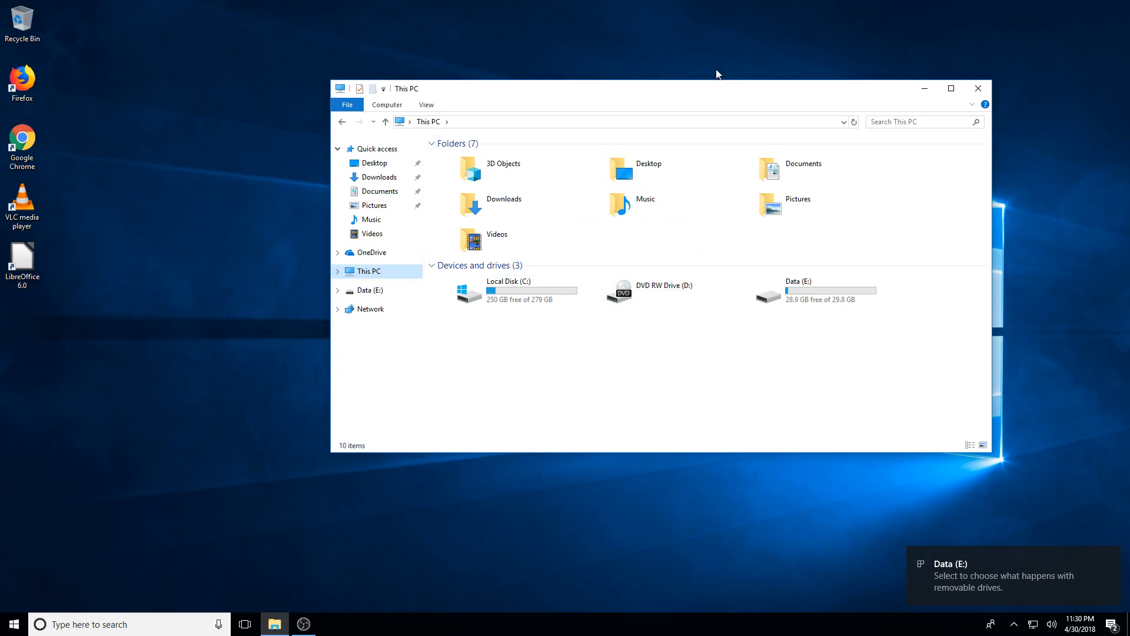
pyautogui.moveTo(718, 89); pyautogui.dragTo(609, 76)
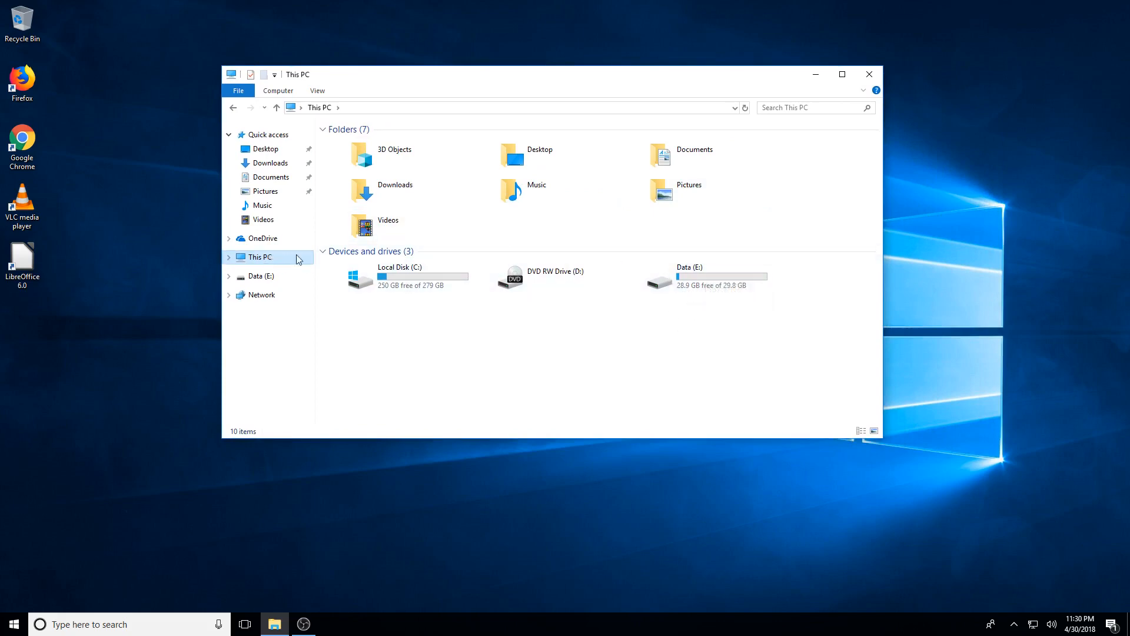
pyautogui.moveTo(726, 281)
pyautogui.doubleClick(743, 286)
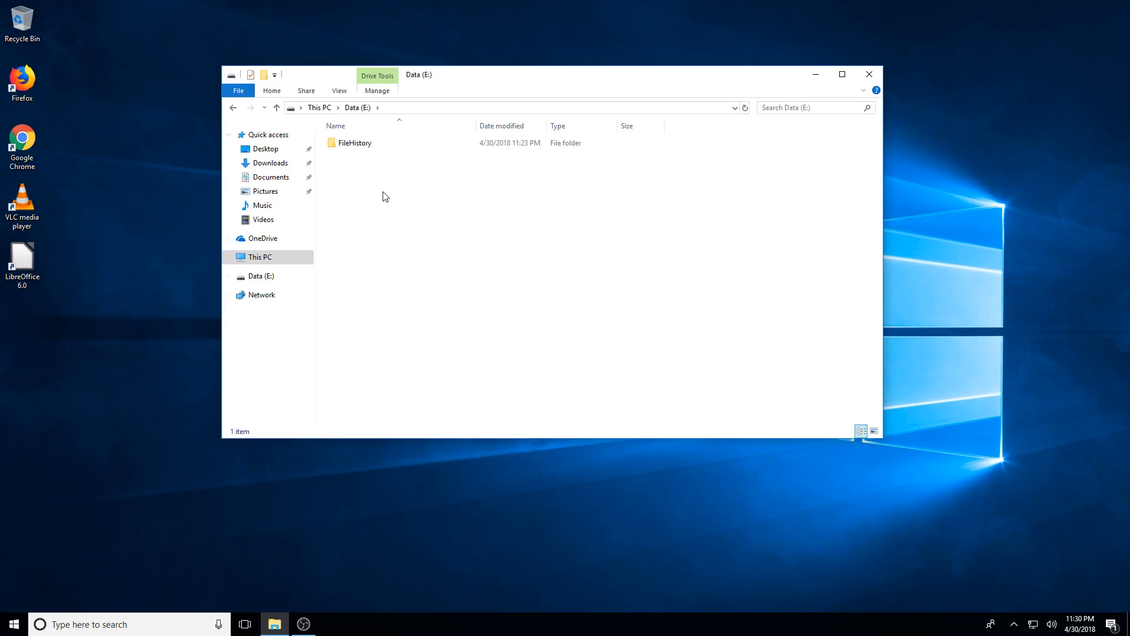
pyautogui.moveTo(500, 83); pyautogui.dragTo(720, 105)
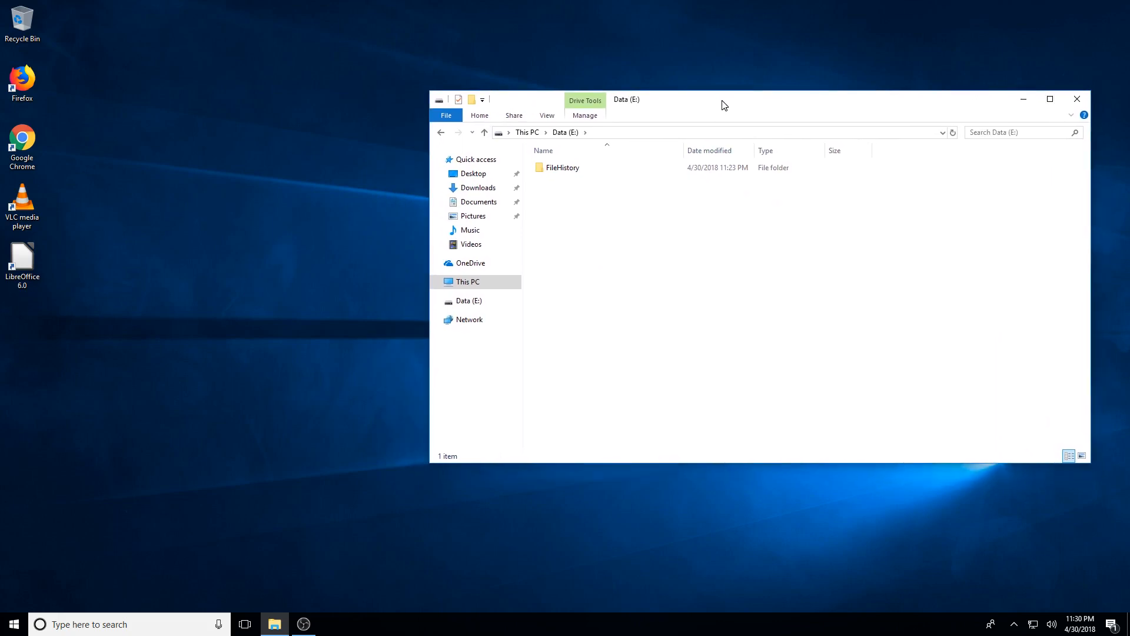
# Create a folder named TodaysBackup on the Data (E:) drive and open it.
pyautogui.rightClick(579, 207)
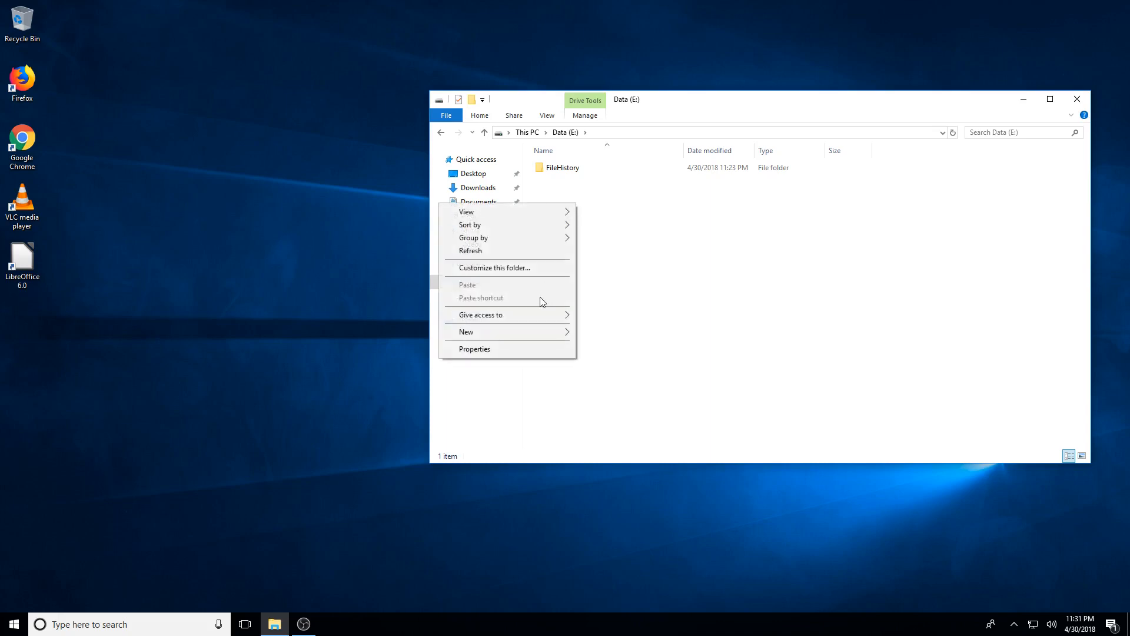
pyautogui.moveTo(514, 335)
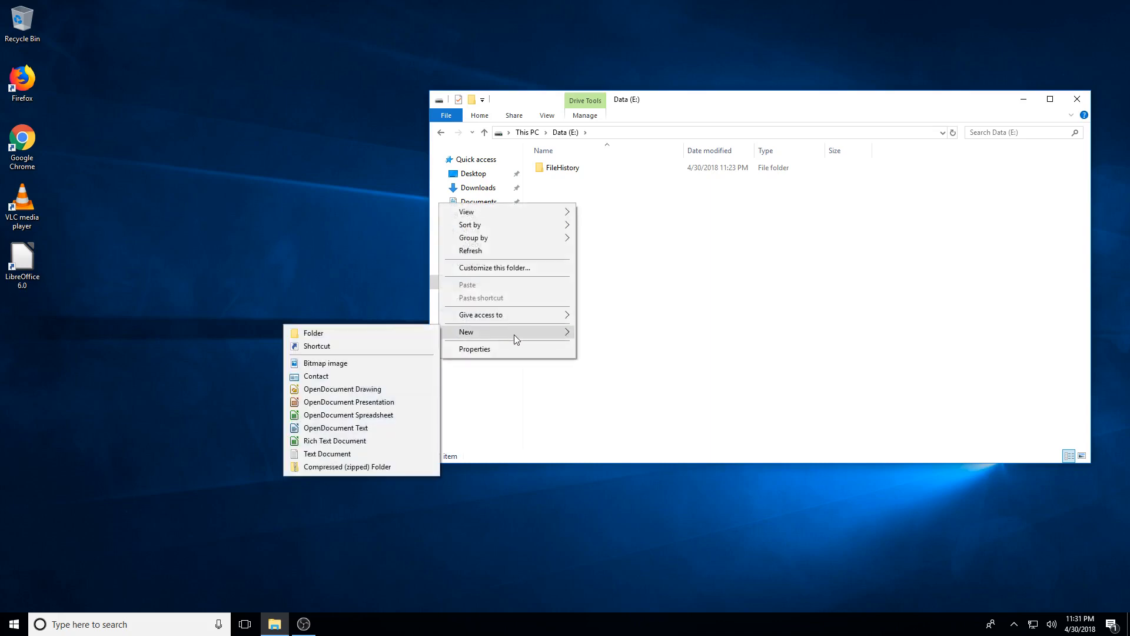
pyautogui.click(377, 334)
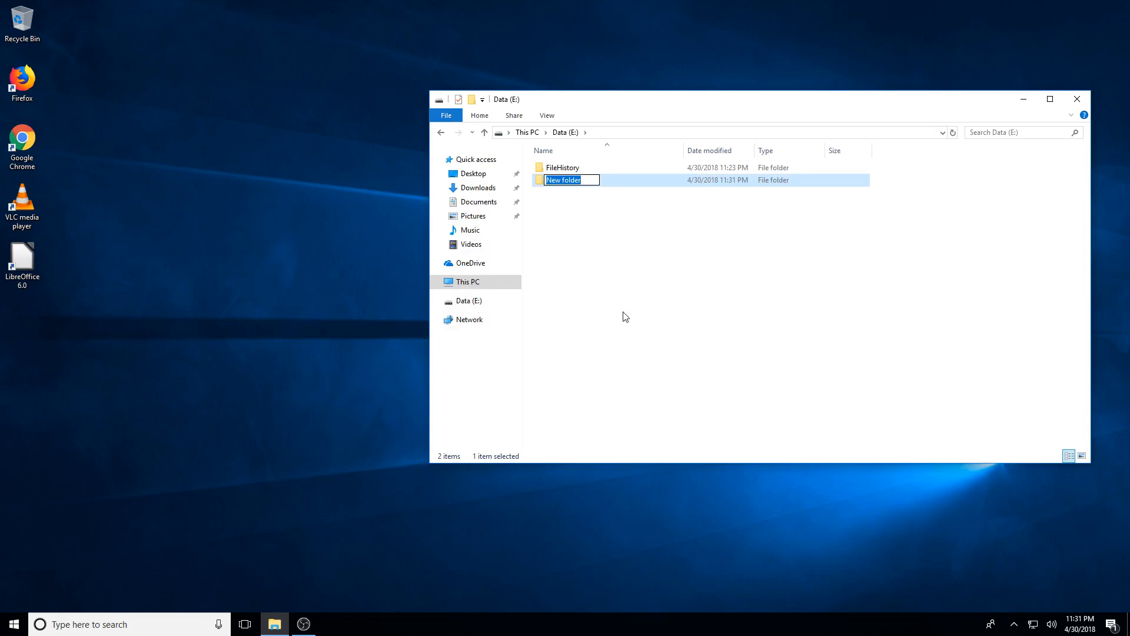
pyautogui.write('TodaysBackup')
pyautogui.press('Return')
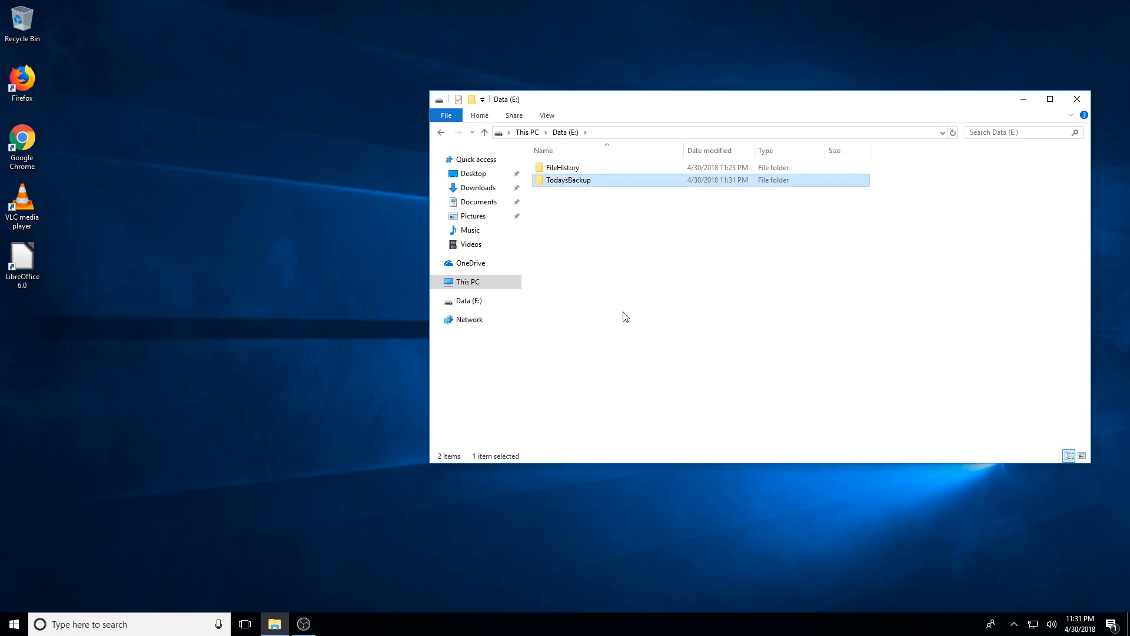
pyautogui.doubleClick(583, 182)
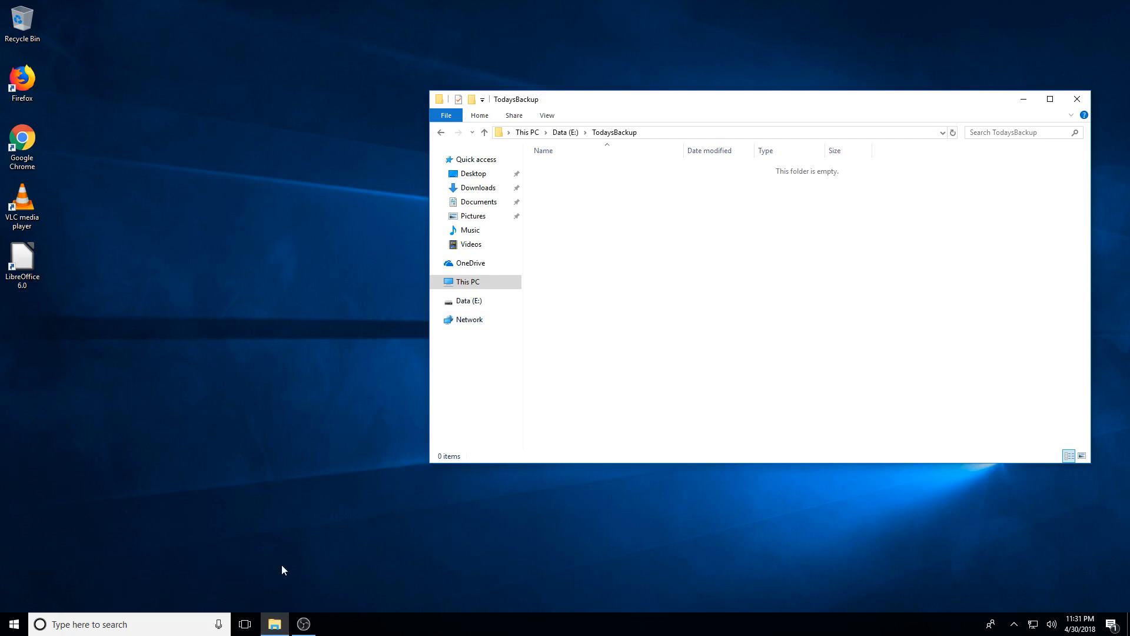
# Open a second file browser window, show the Pictures folder in it and place it clear of the TodaysBackup contents.
pyautogui.press('super+e')
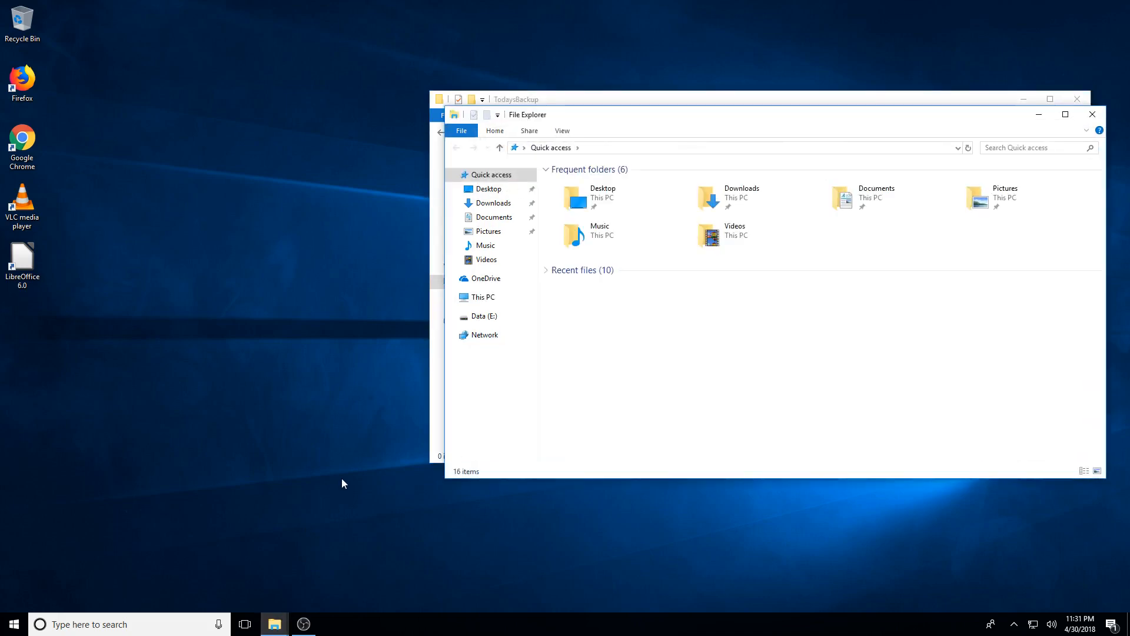
pyautogui.moveTo(704, 119); pyautogui.dragTo(371, 180)
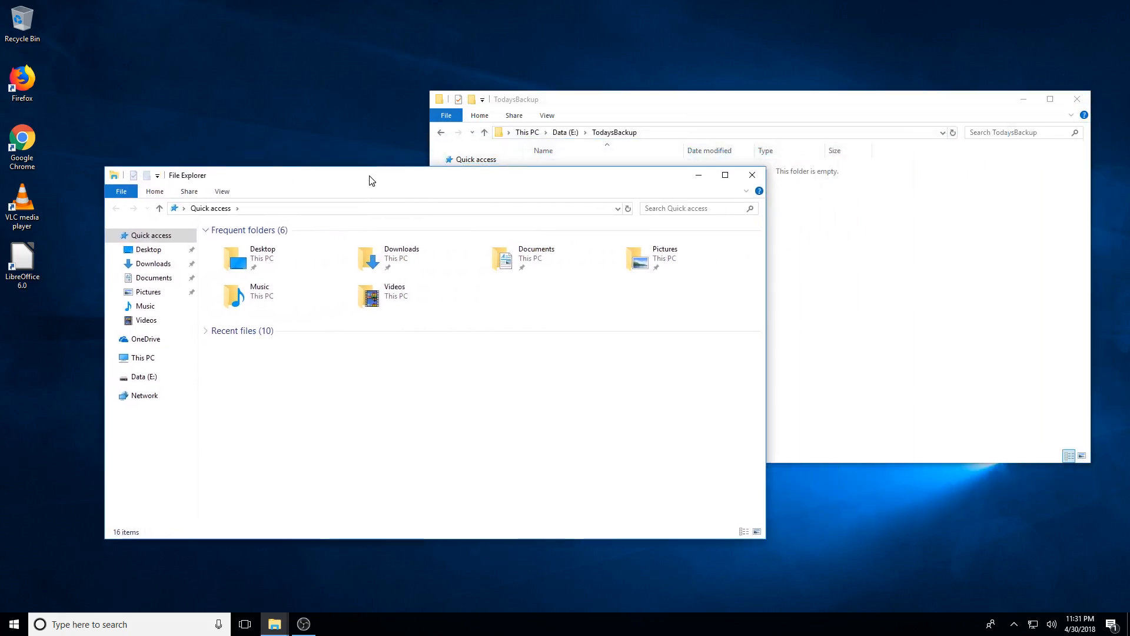
pyautogui.click(152, 292)
pyautogui.moveTo(485, 179); pyautogui.dragTo(646, 309)
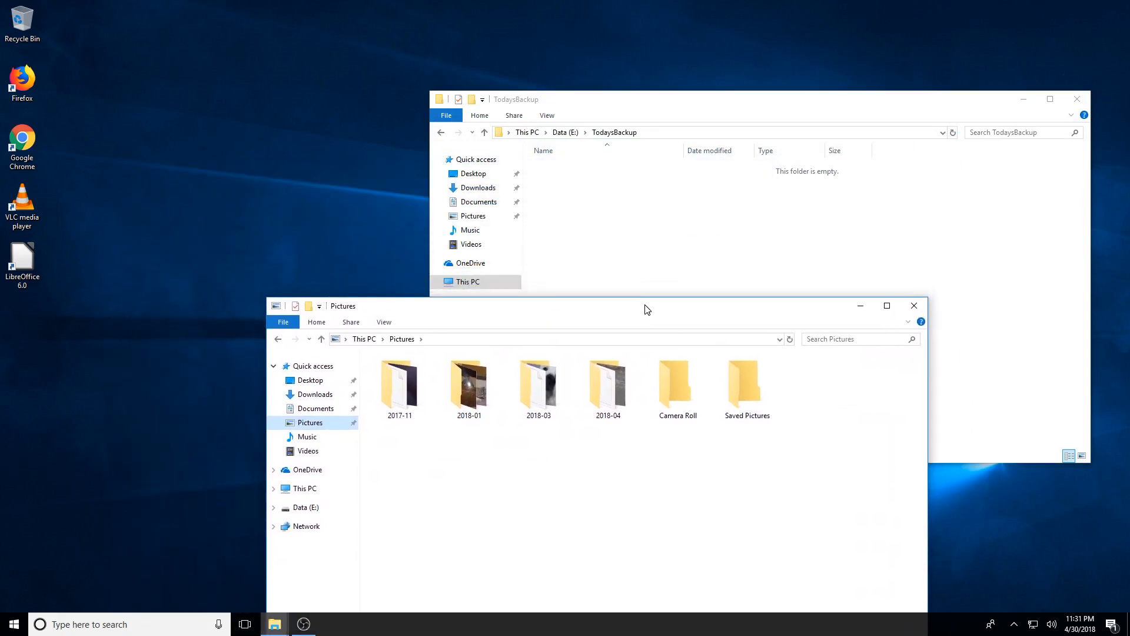
pyautogui.click(393, 391)
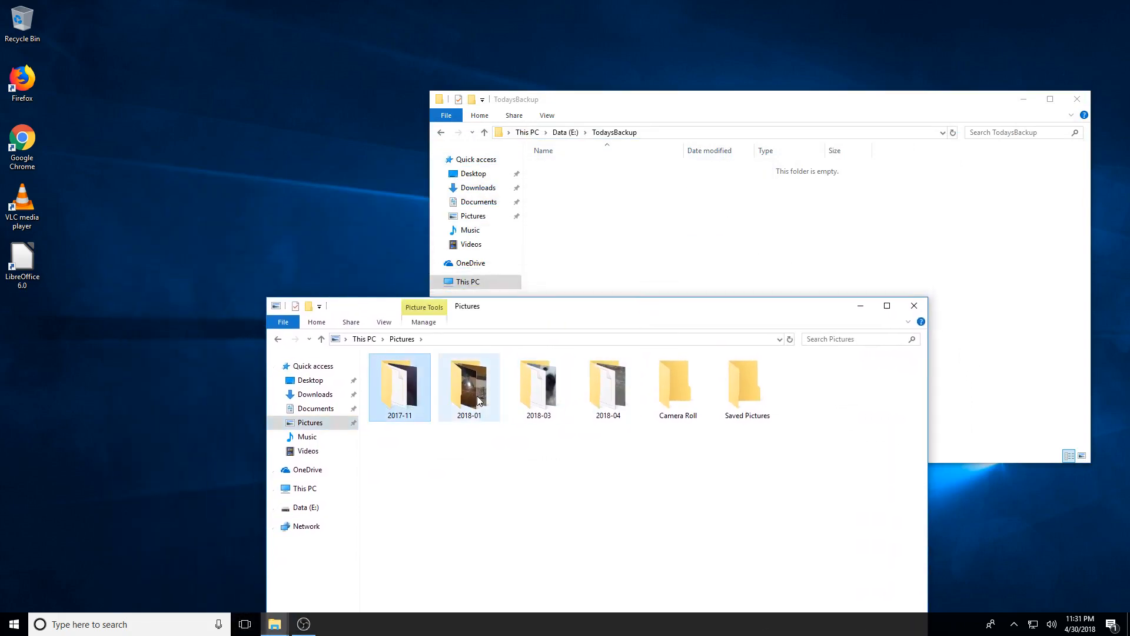
pyautogui.keyDown('ctrl'); pyautogui.click(478, 400); pyautogui.keyUp('ctrl')
pyautogui.keyDown('ctrl'); pyautogui.click(547, 401); pyautogui.keyUp('ctrl')
pyautogui.keyDown('ctrl'); pyautogui.click(616, 402); pyautogui.keyUp('ctrl')
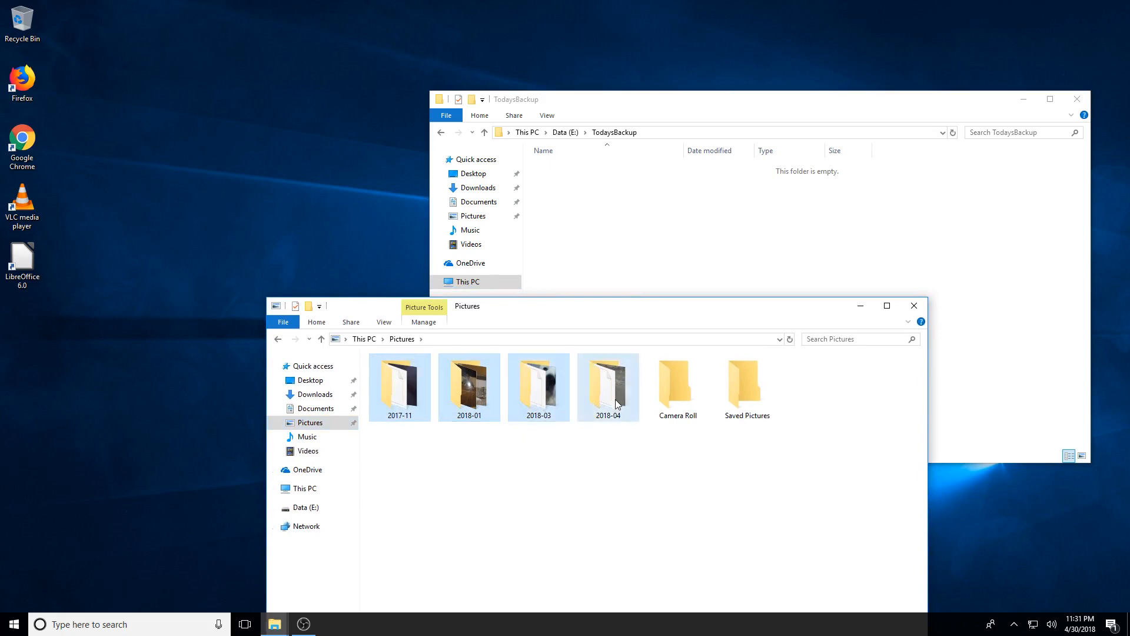
pyautogui.keyDown('ctrl'); pyautogui.click(699, 405); pyautogui.keyUp('ctrl')
pyautogui.keyDown('ctrl'); pyautogui.click(762, 400); pyautogui.keyUp('ctrl')
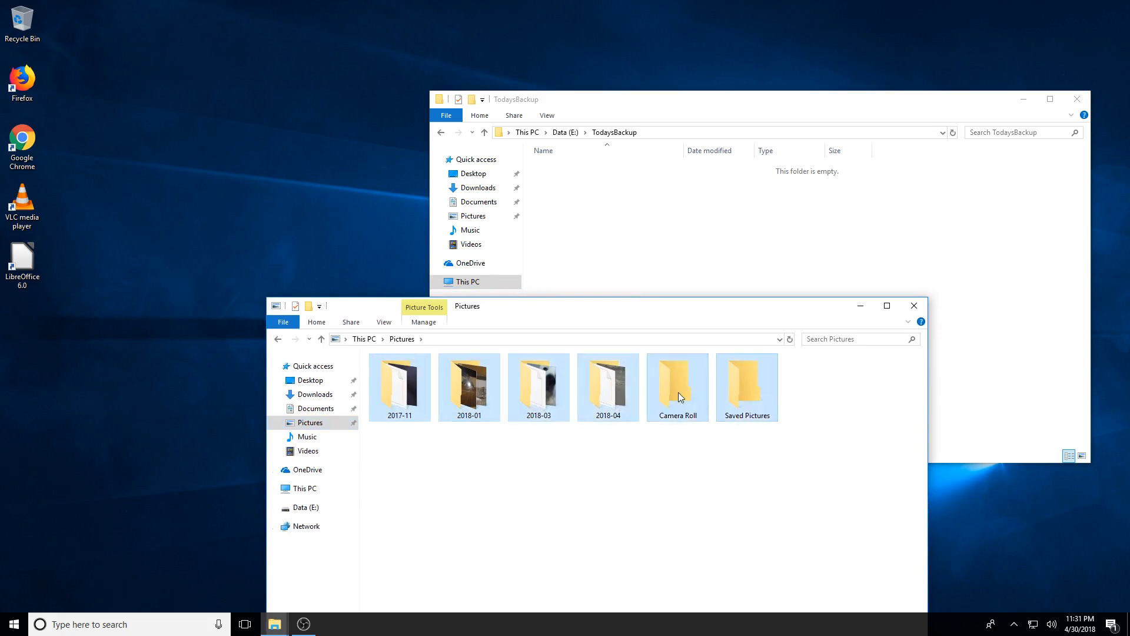
# Copy all six folders, from 2017-11 through Saved Pictures, out of Pictures into the TodaysBackup folder.
pyautogui.moveTo(651, 311); pyautogui.dragTo(445, 220)
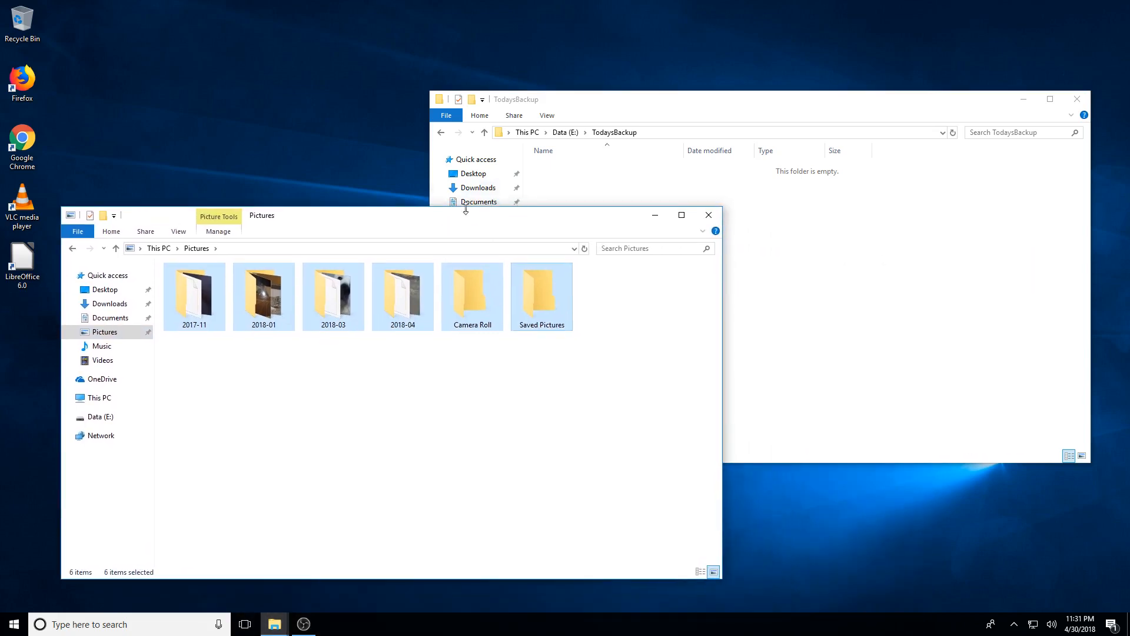
pyautogui.click(716, 105)
pyautogui.click(371, 451)
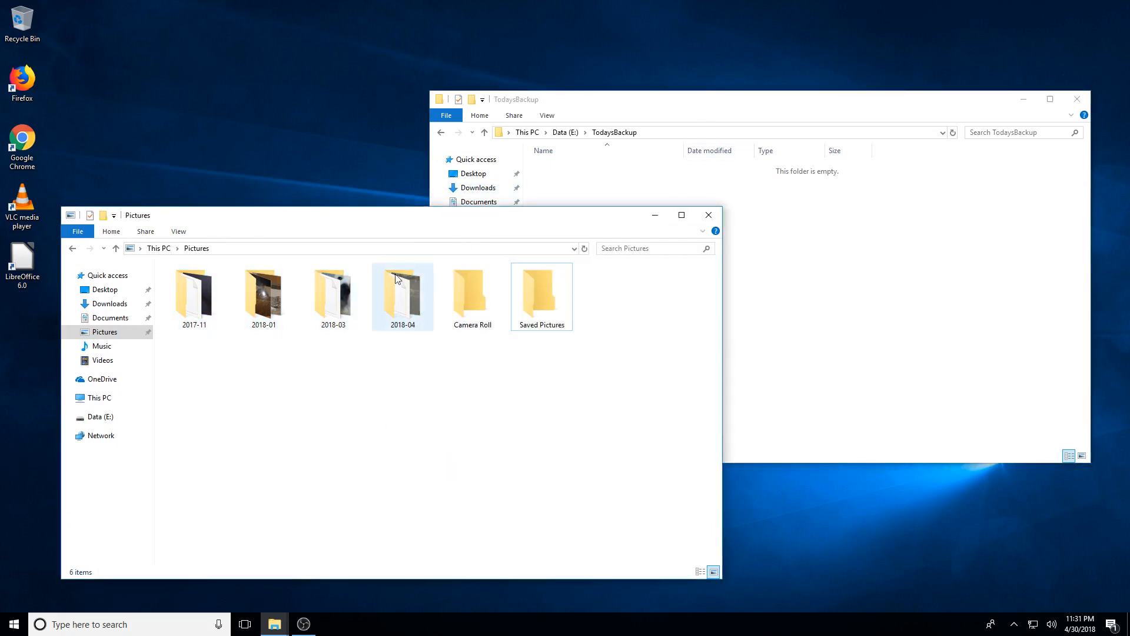
pyautogui.click(217, 306)
pyautogui.keyDown('shift'); pyautogui.click(517, 309); pyautogui.keyUp('shift')
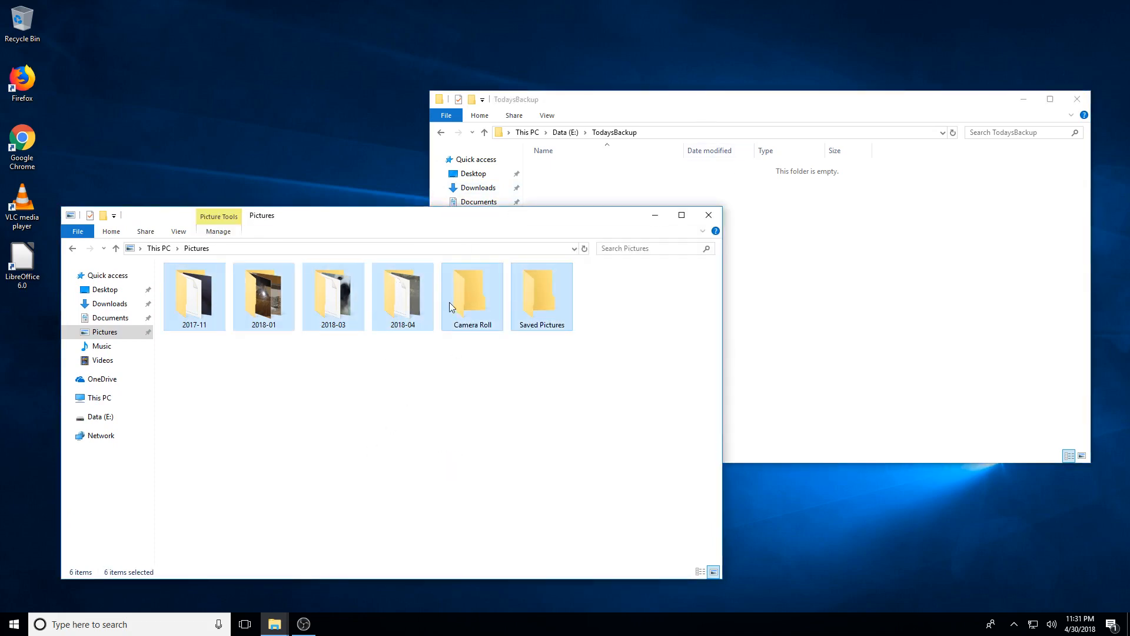
pyautogui.moveTo(450, 303); pyautogui.dragTo(863, 298)
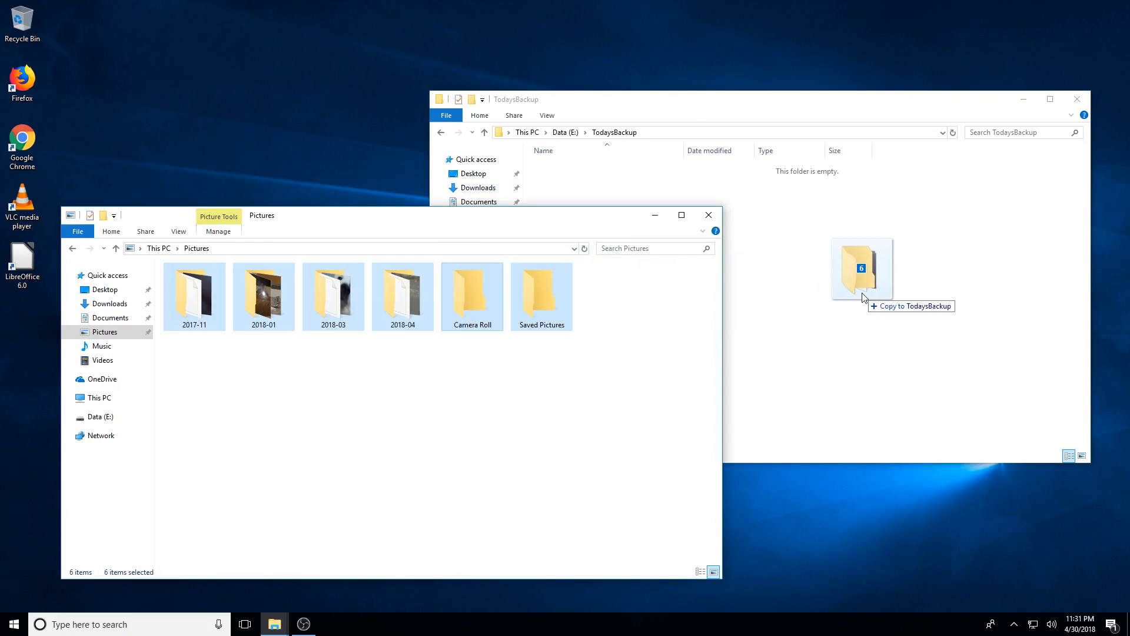
pyautogui.moveTo(863, 297); pyautogui.dragTo(870, 295)
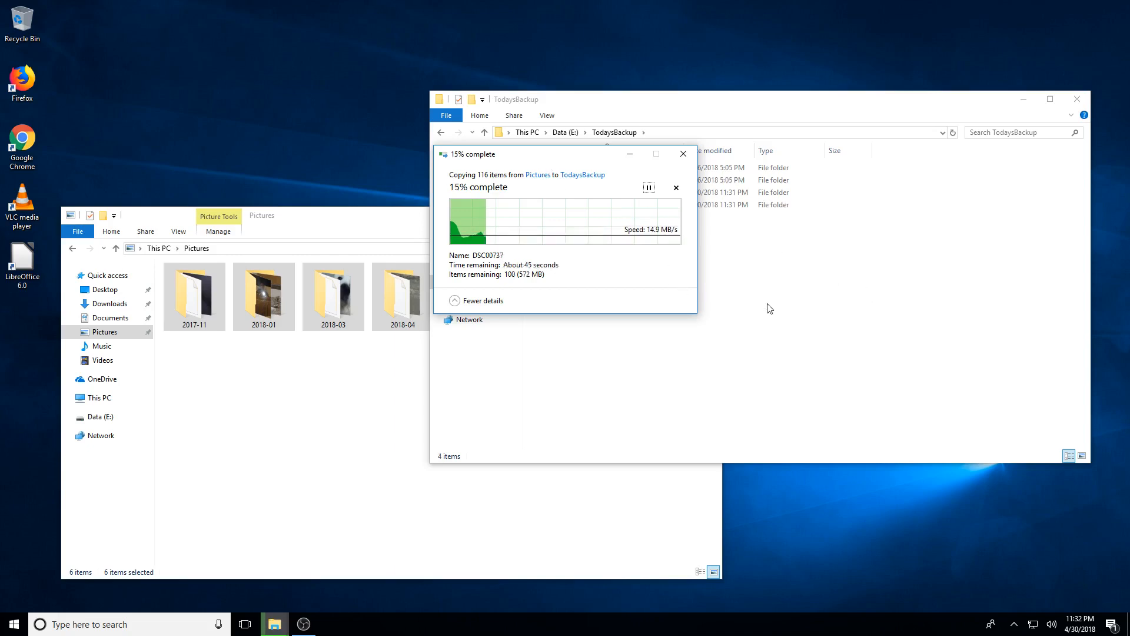
pyautogui.moveTo(545, 156); pyautogui.dragTo(690, 211)
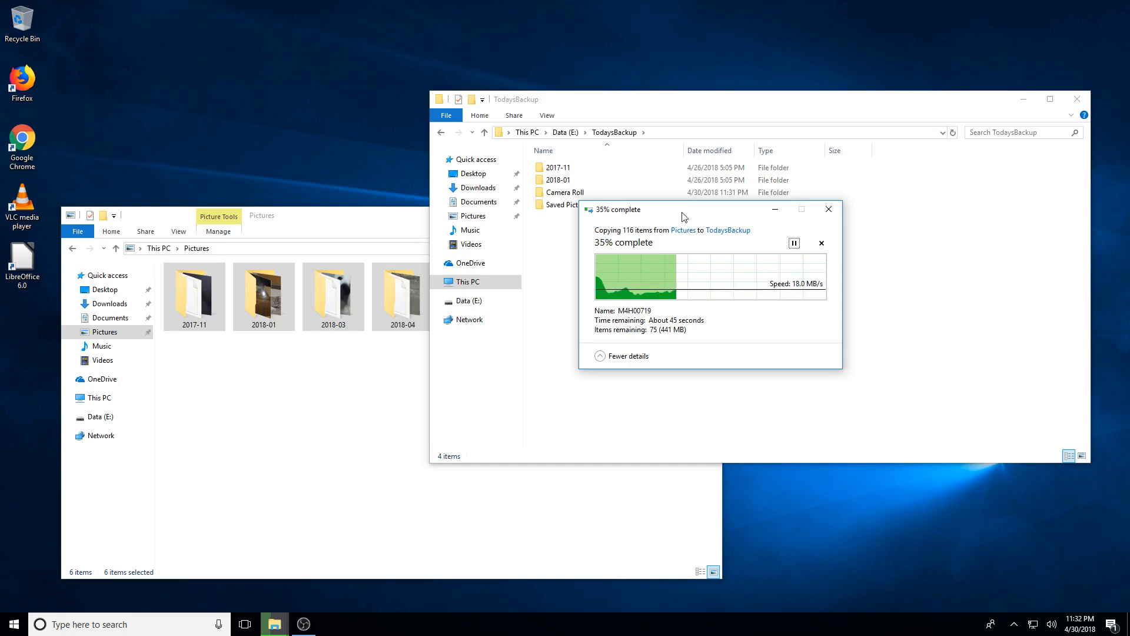
pyautogui.moveTo(726, 216); pyautogui.dragTo(736, 216)
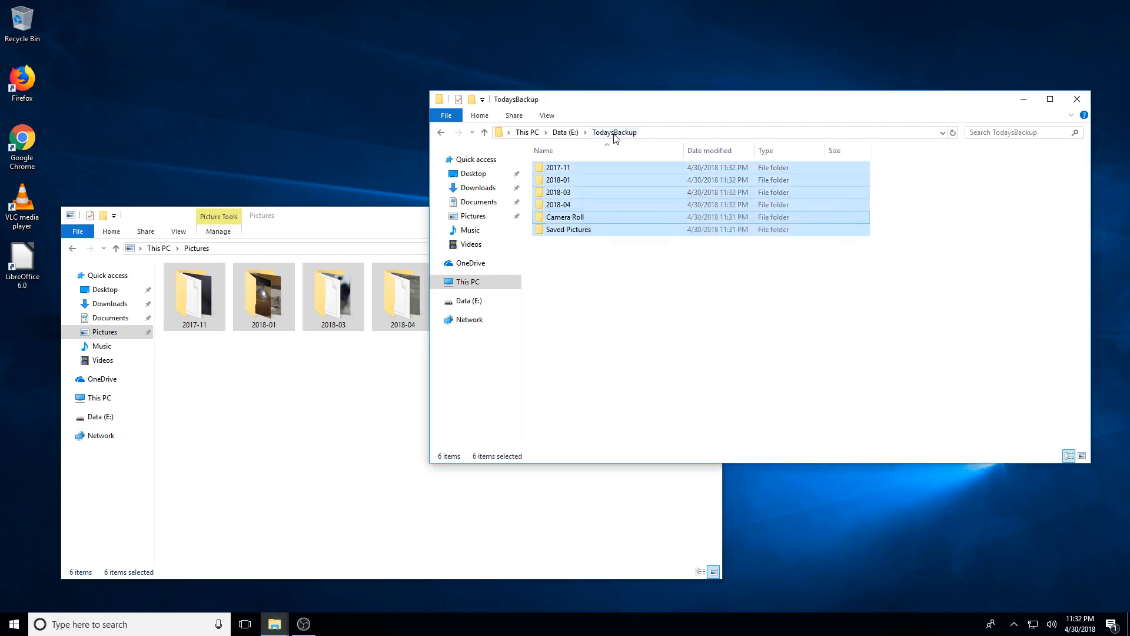
# Go back up to This PC, reopen Data (E:) and browse TodaysBackup to check the copied files in 2018-01.
pyautogui.click(563, 132)
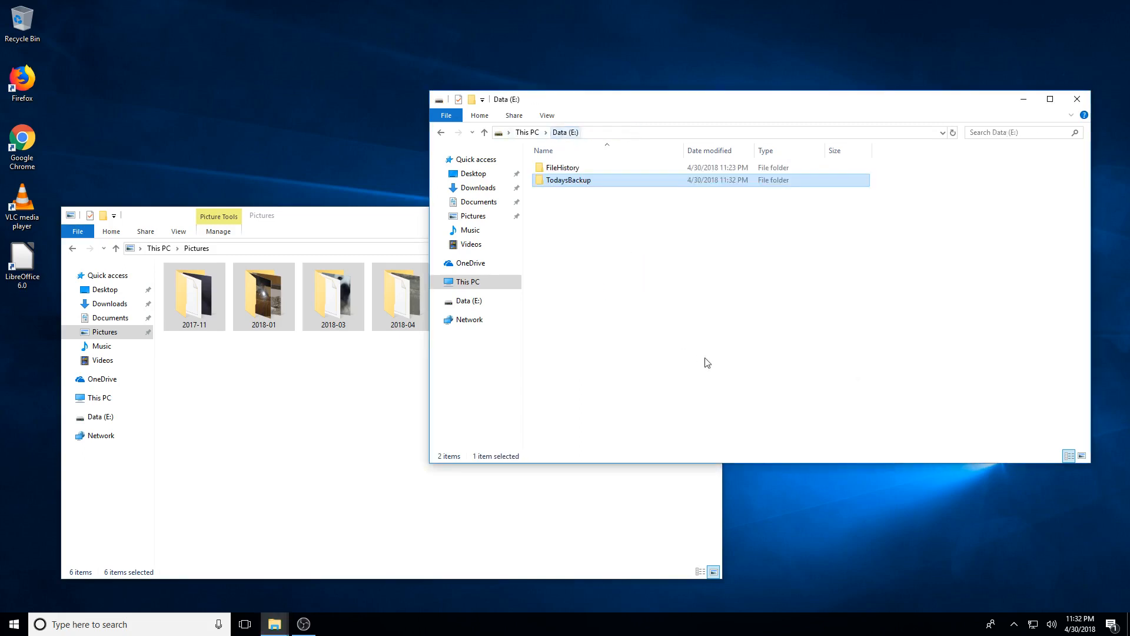
pyautogui.click(527, 132)
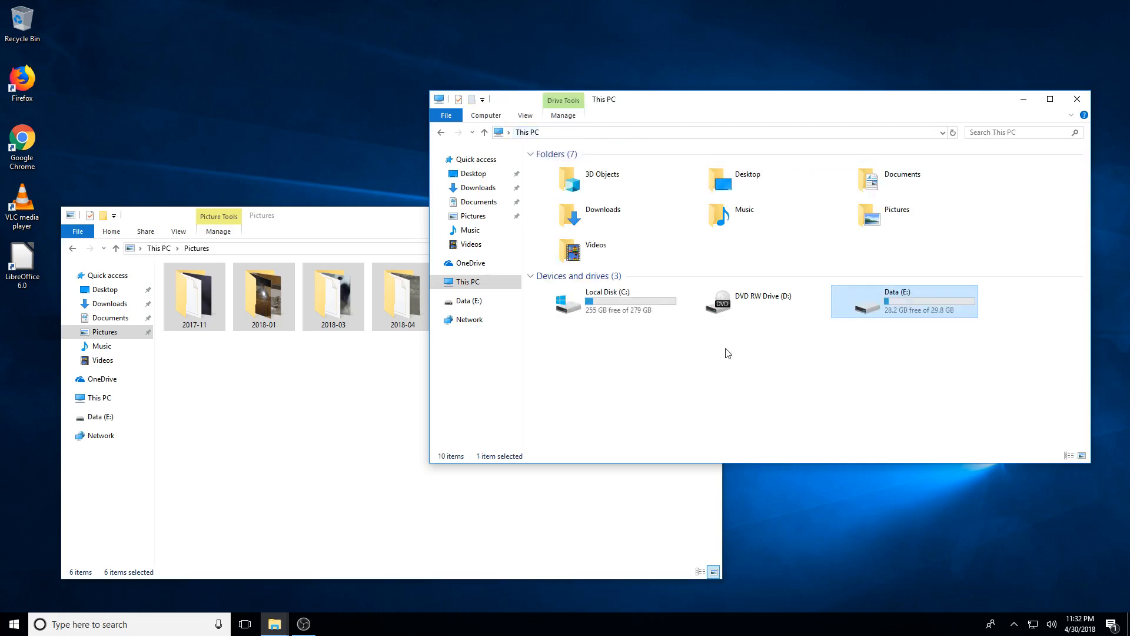
pyautogui.doubleClick(905, 312)
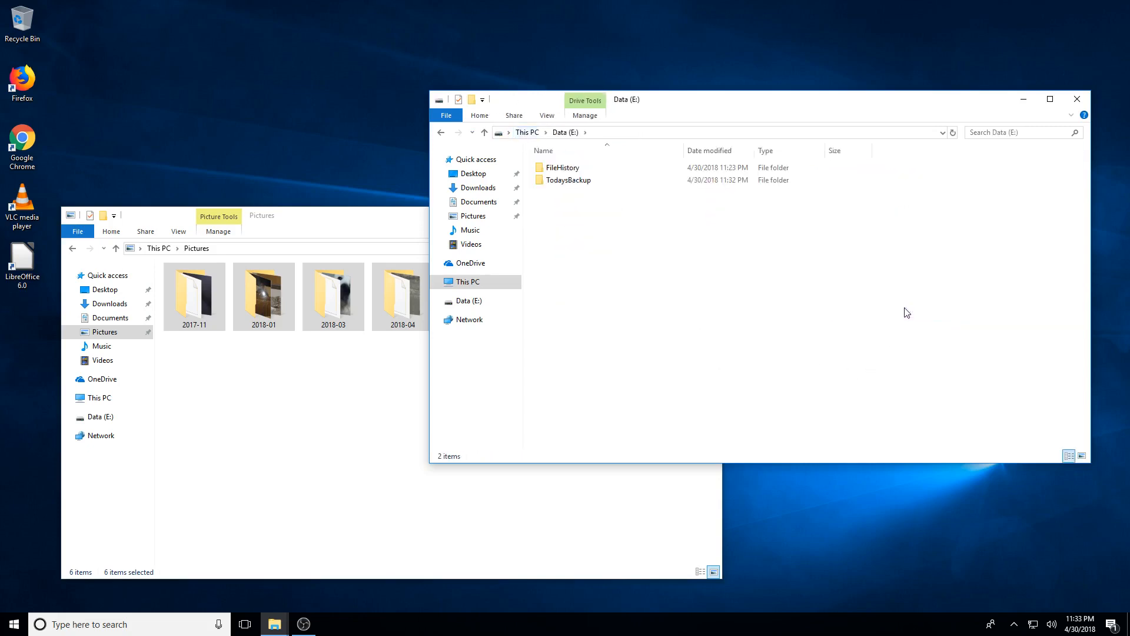
pyautogui.doubleClick(584, 181)
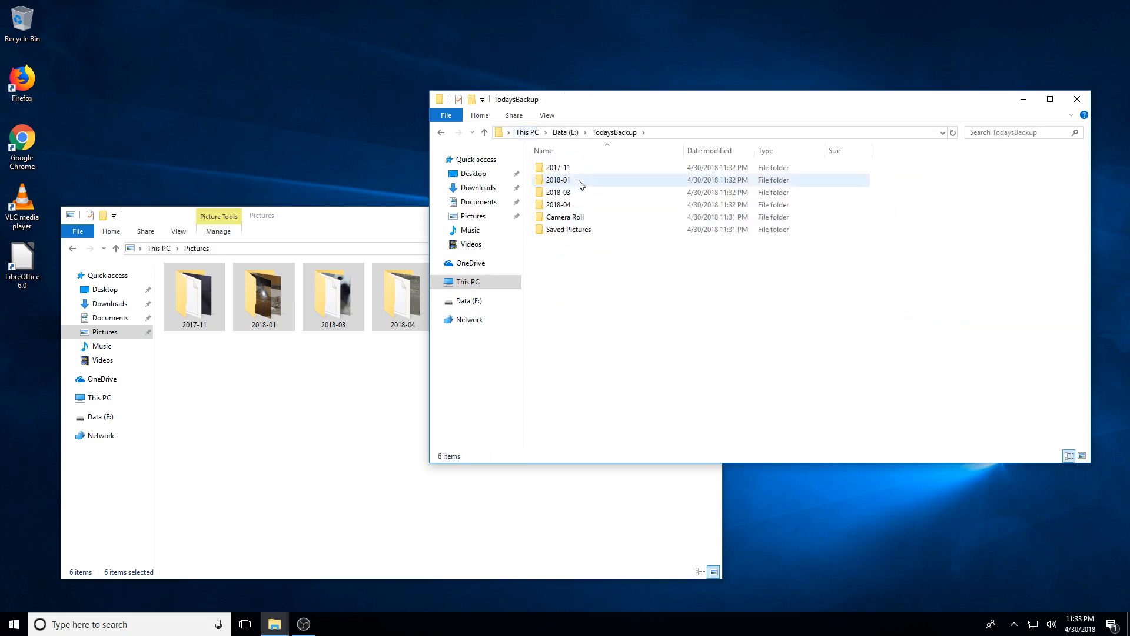
pyautogui.doubleClick(577, 180)
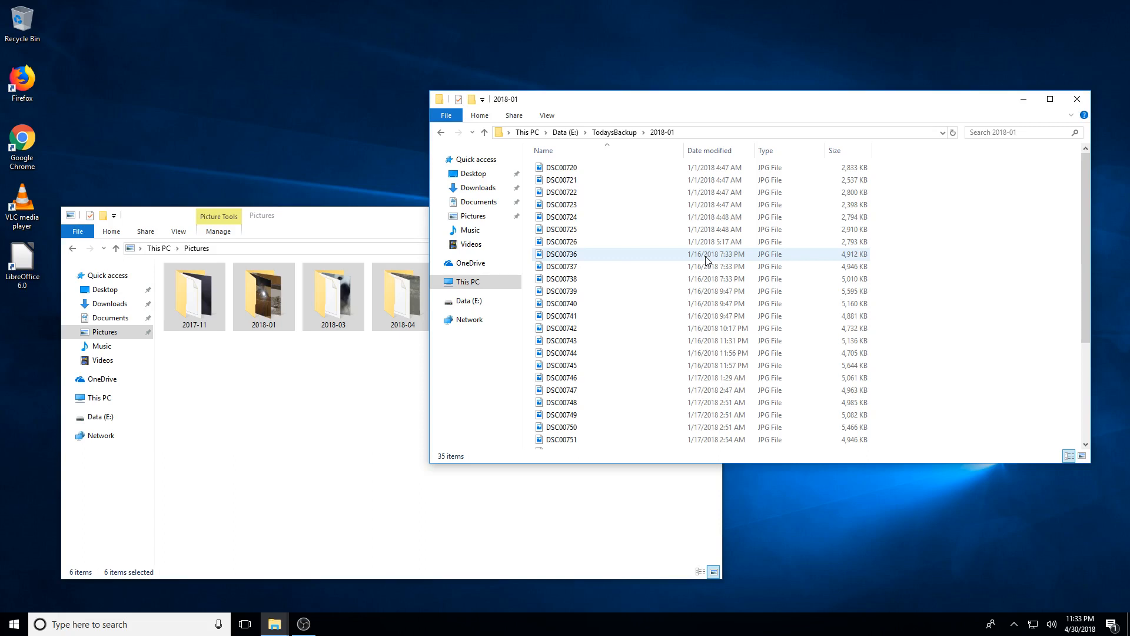
# Copy DSC00724 from the backed-up 2018-01 folder to the desktop as a restore test and delete that desktop copy.
pyautogui.click(586, 217)
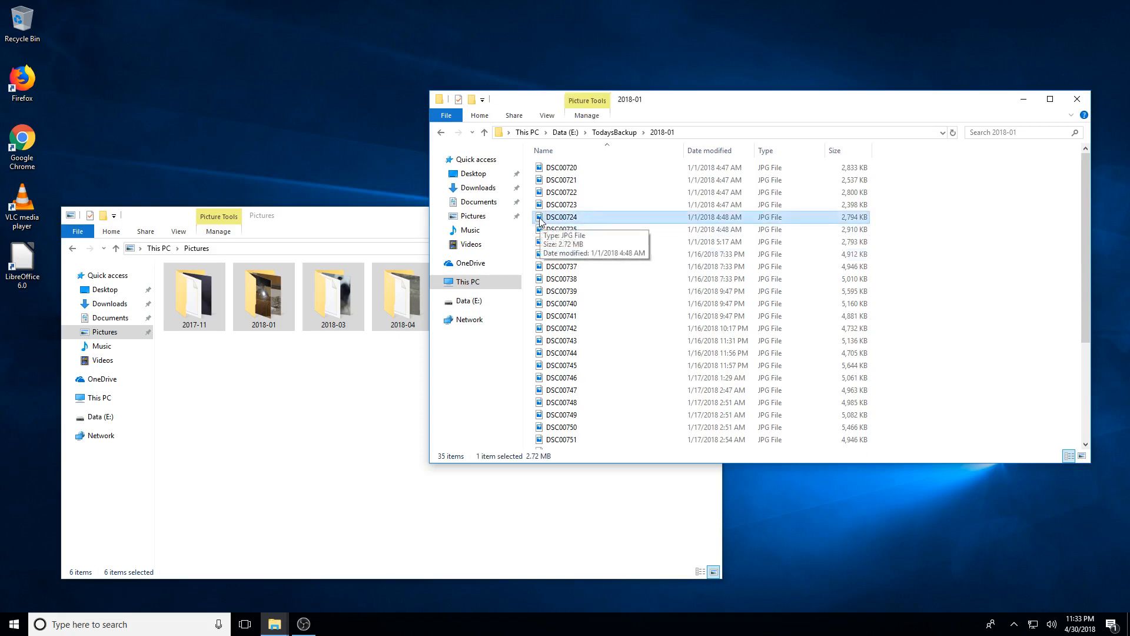
pyautogui.moveTo(540, 223); pyautogui.dragTo(282, 156)
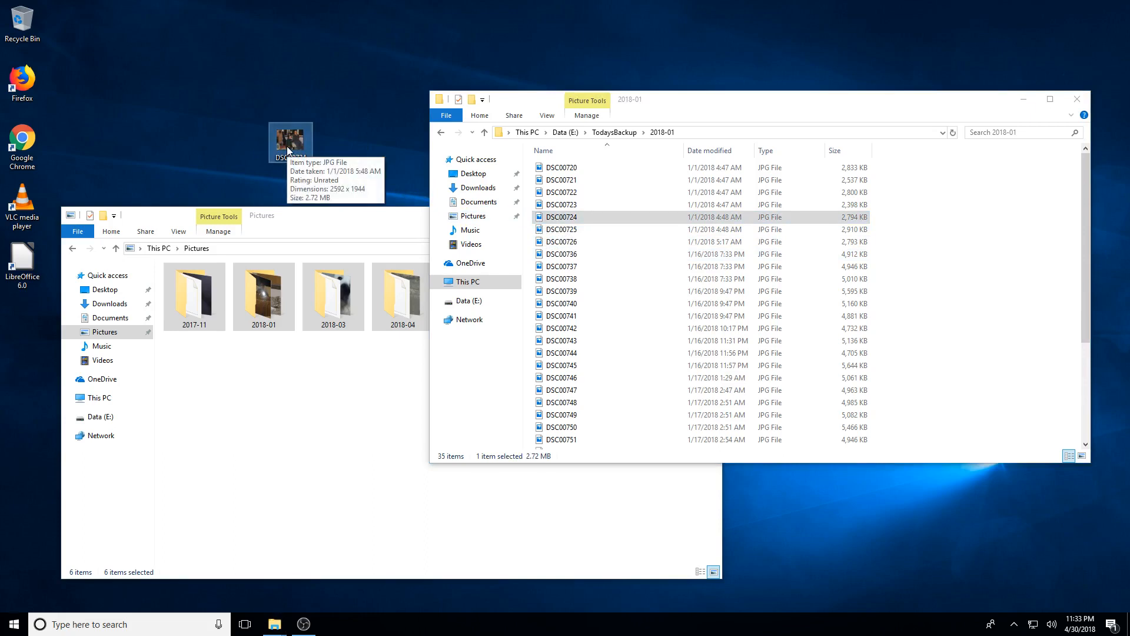
pyautogui.press('Delete')
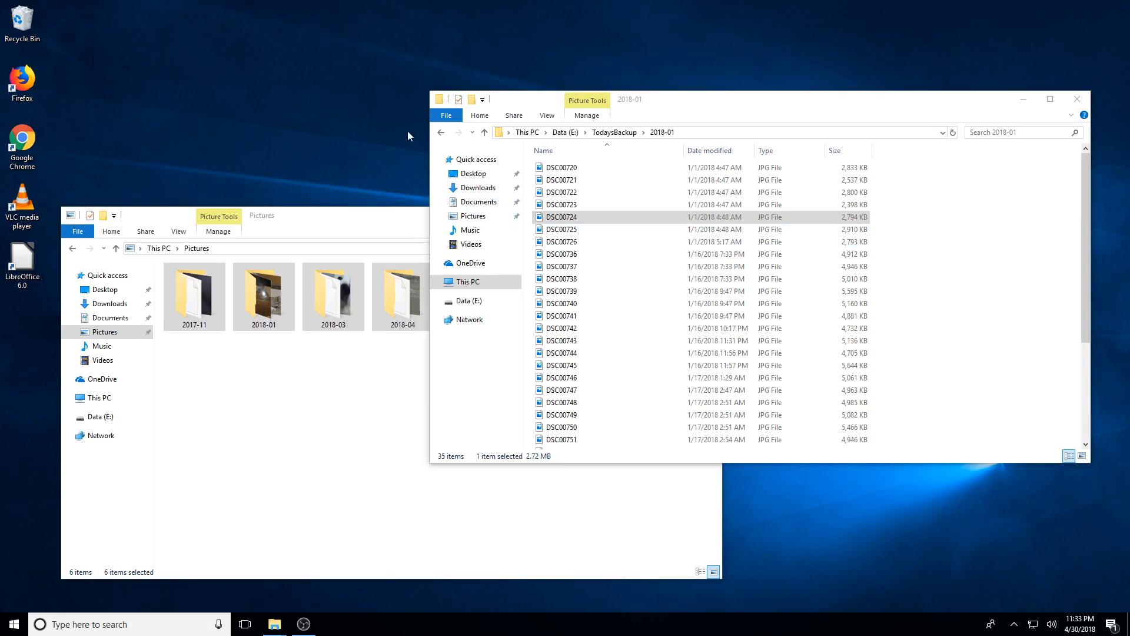
# Return the backup window to the Data (E:) root and close both file browser windows.
pyautogui.click(564, 132)
pyautogui.click(674, 333)
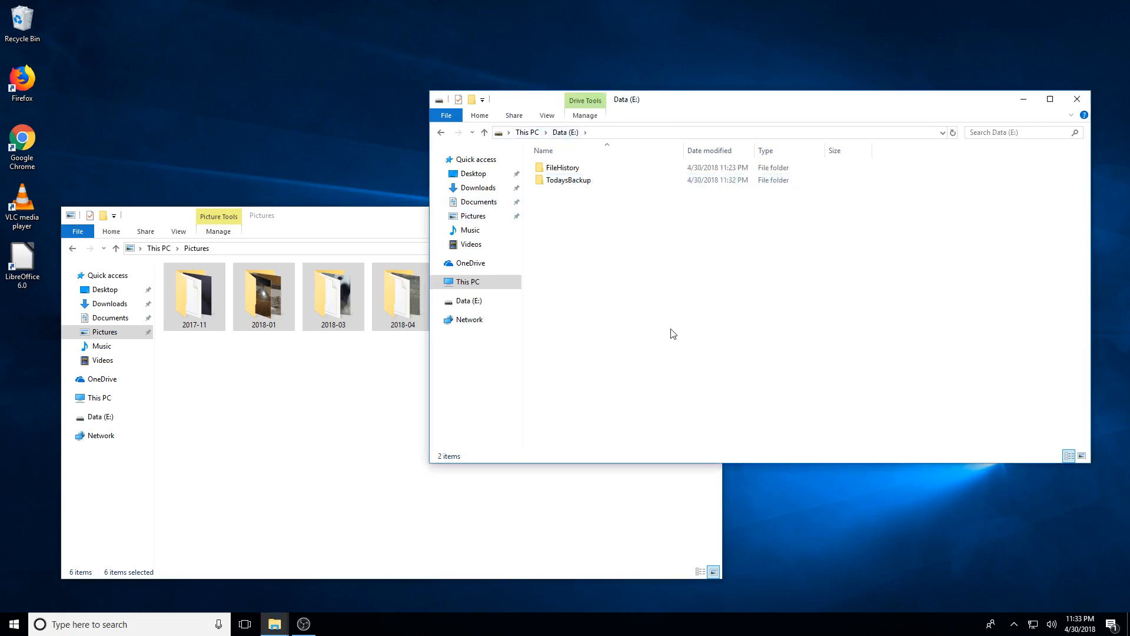
pyautogui.moveTo(762, 103); pyautogui.dragTo(704, 103)
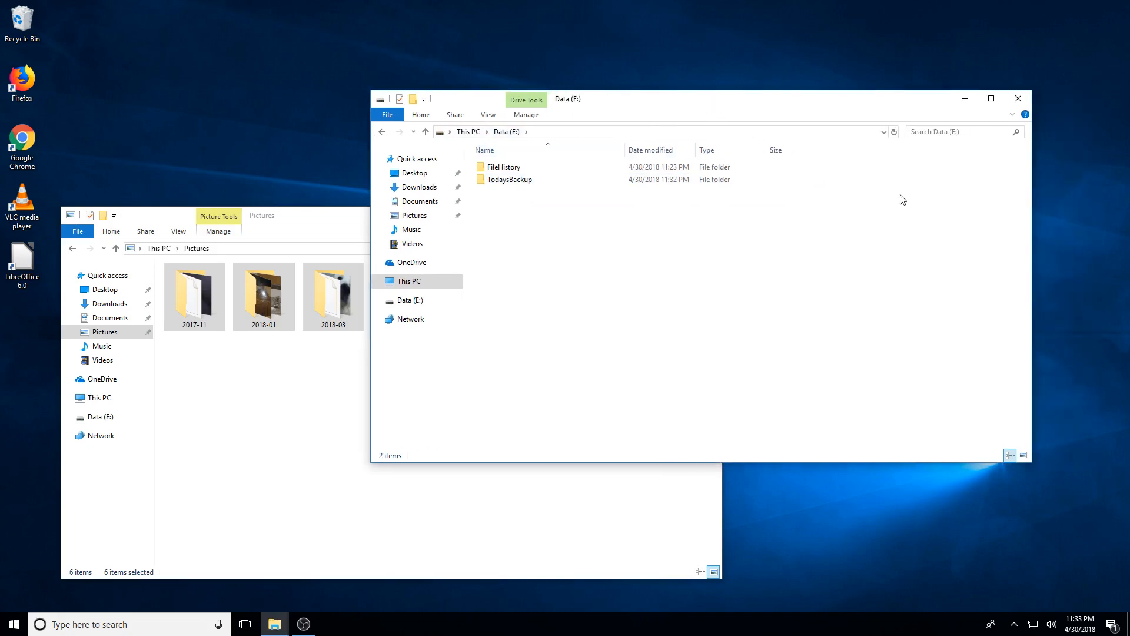
pyautogui.click(1019, 101)
pyautogui.click(710, 216)
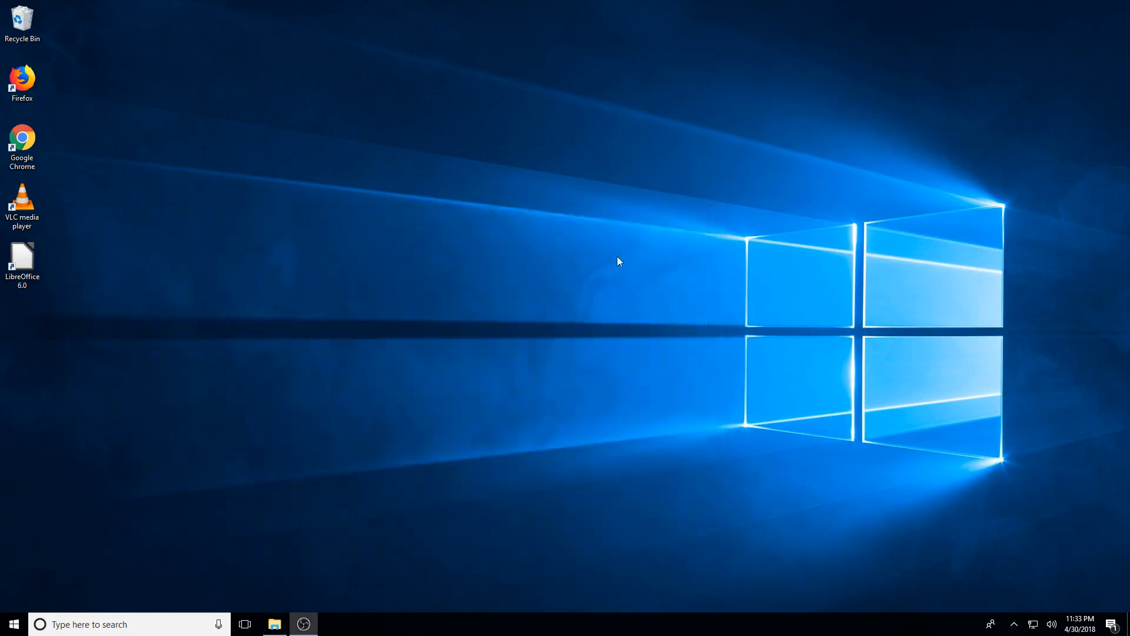
# Search for and open Backup settings, and add Data (E:) as the File History backup drive.
pyautogui.click(434, 232)
pyautogui.press('super')
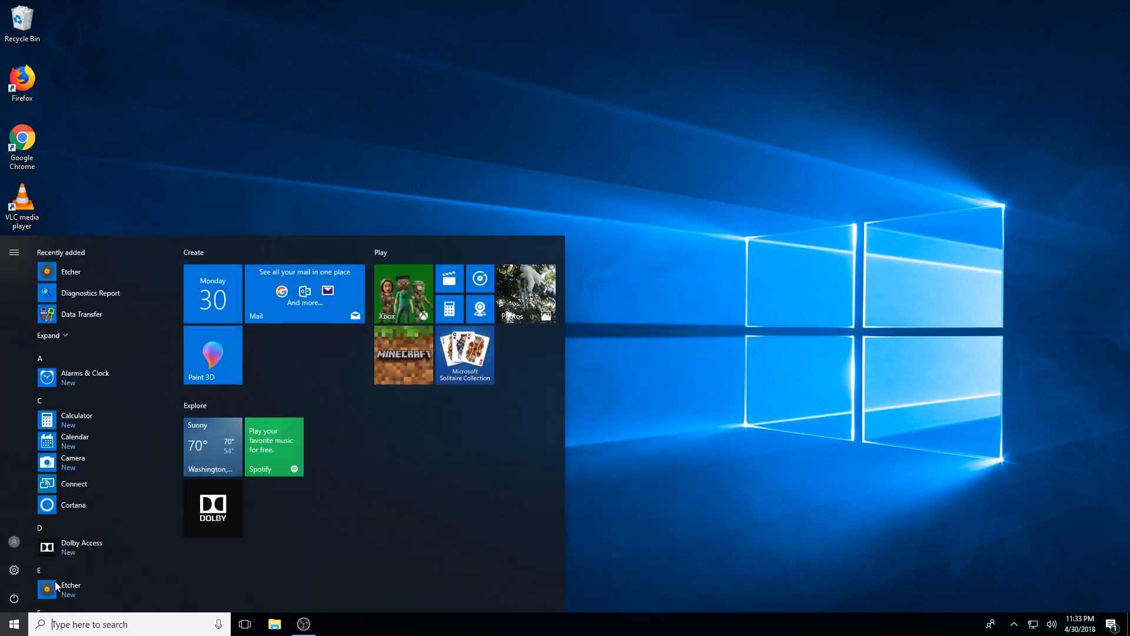
pyautogui.write('ba')
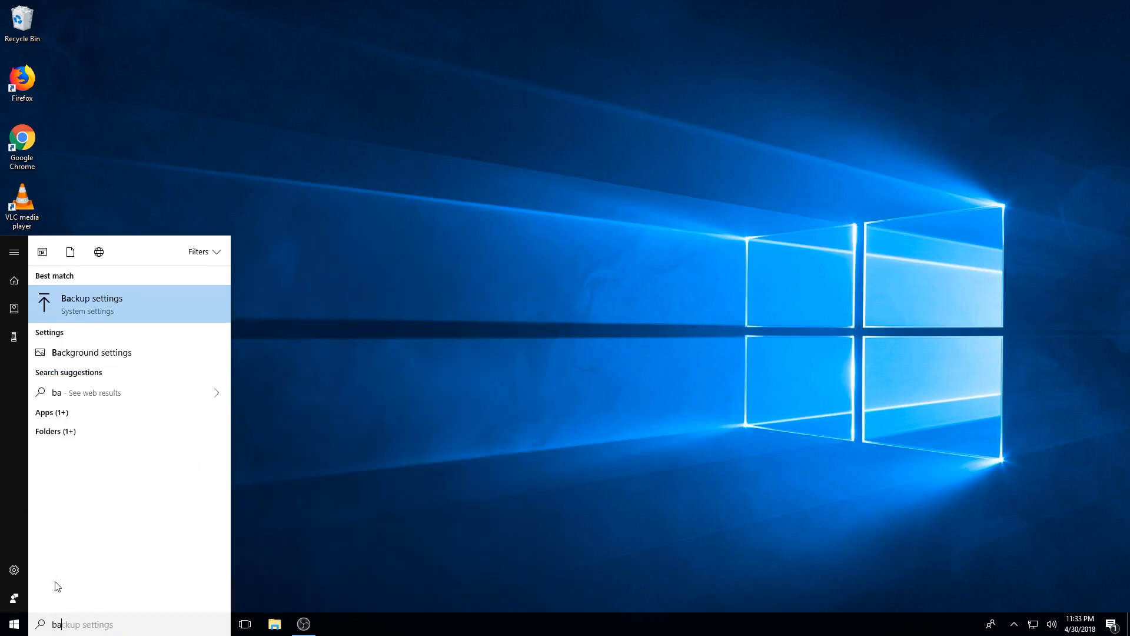
pyautogui.write('ckup')
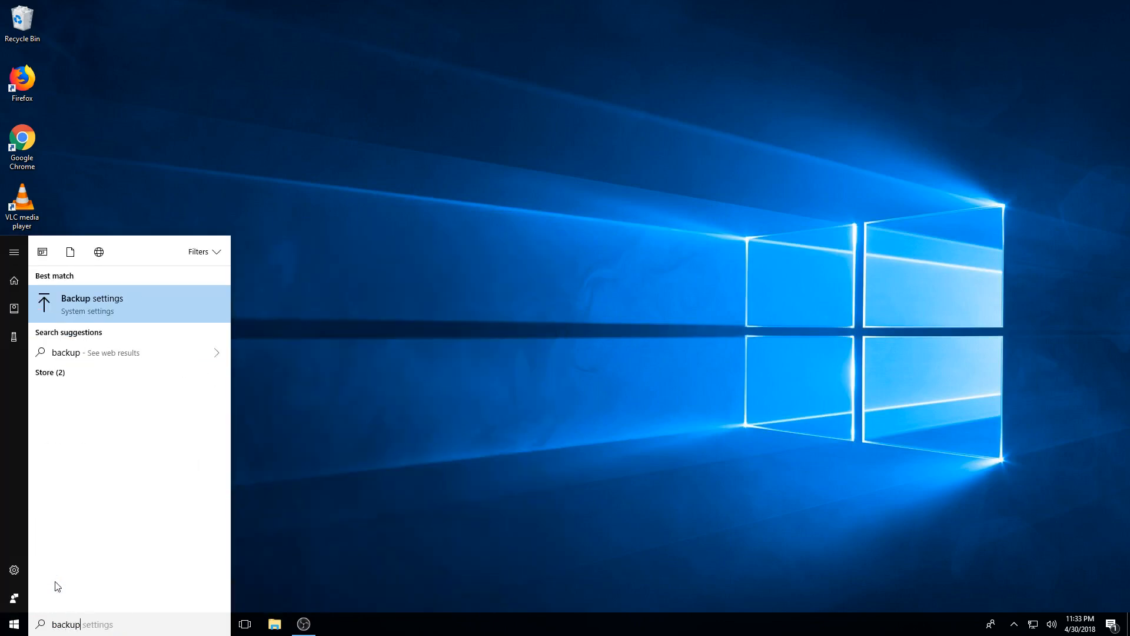
pyautogui.click(111, 305)
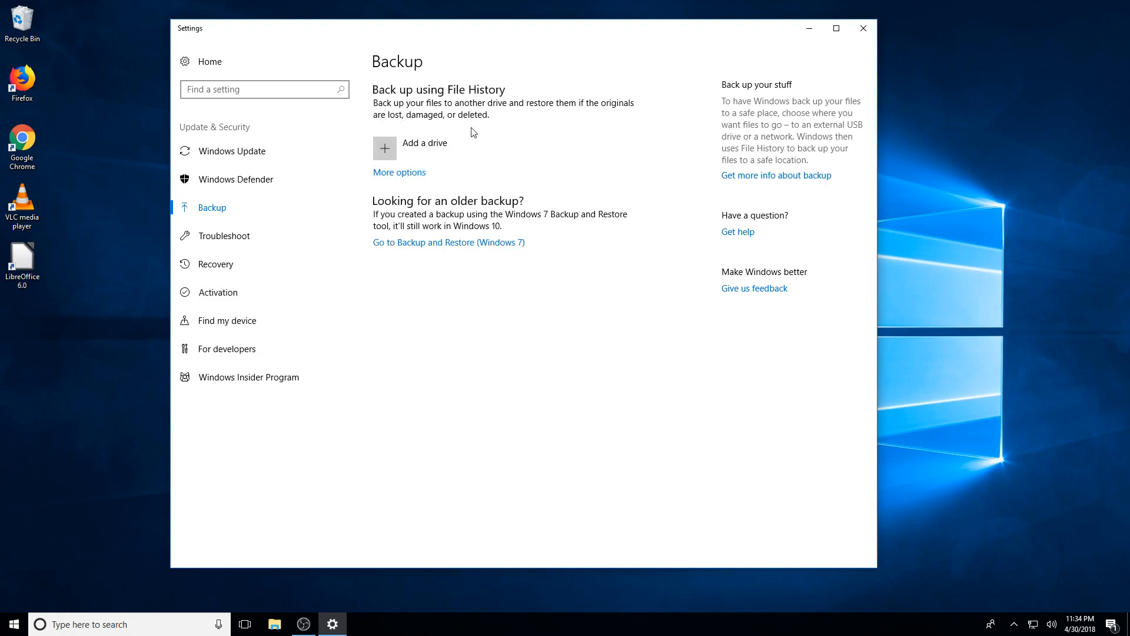
pyautogui.click(386, 152)
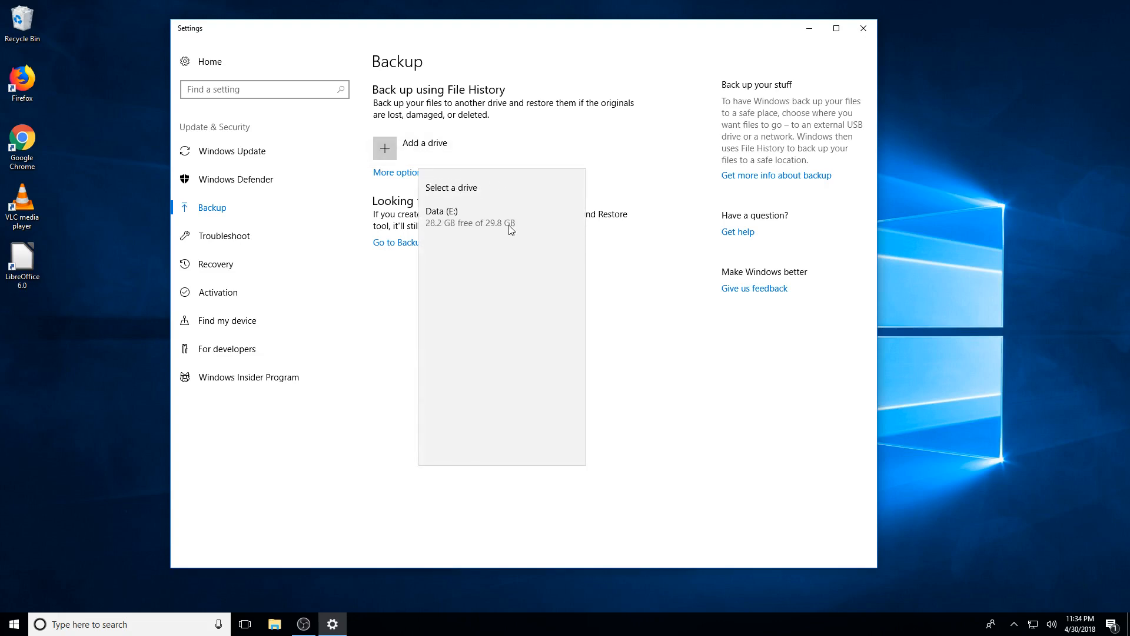
pyautogui.click(474, 227)
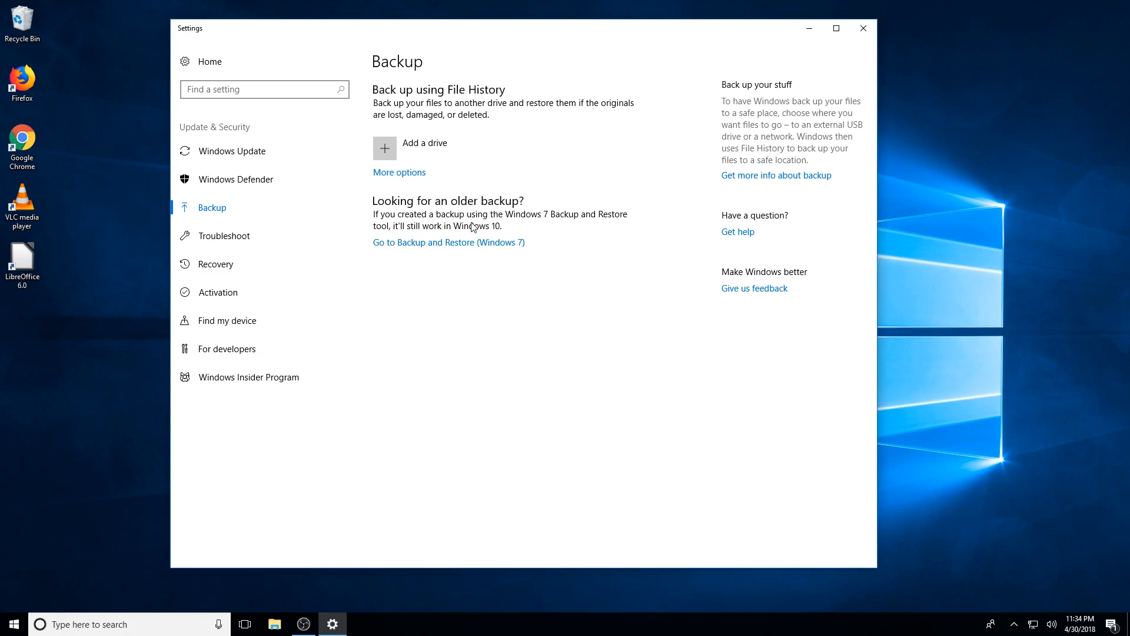
# In the File History backup options, set files to back up Daily and backups to be kept Until space is needed.
pyautogui.click(412, 180)
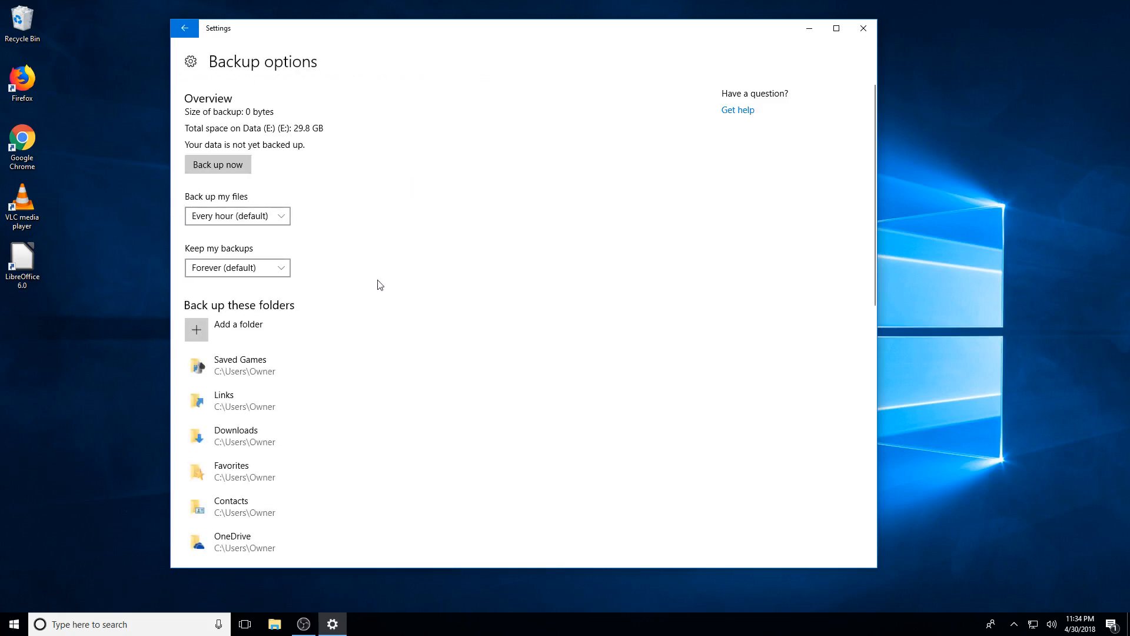
pyautogui.scroll(-1, 380, 288)
pyautogui.scroll(1, 380, 288)
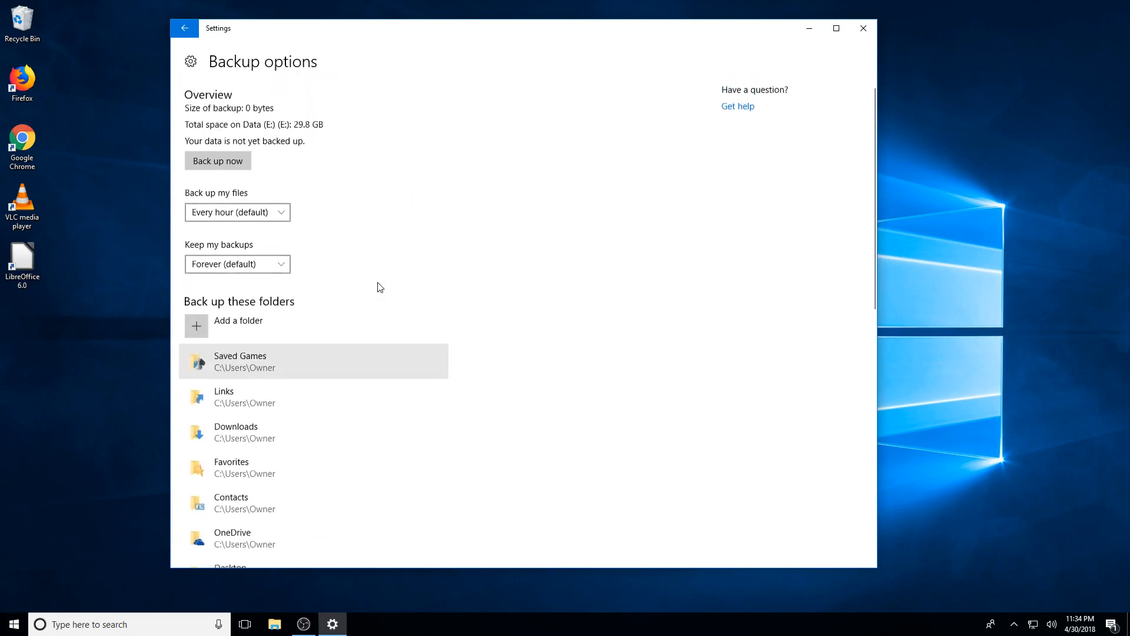
pyautogui.click(282, 222)
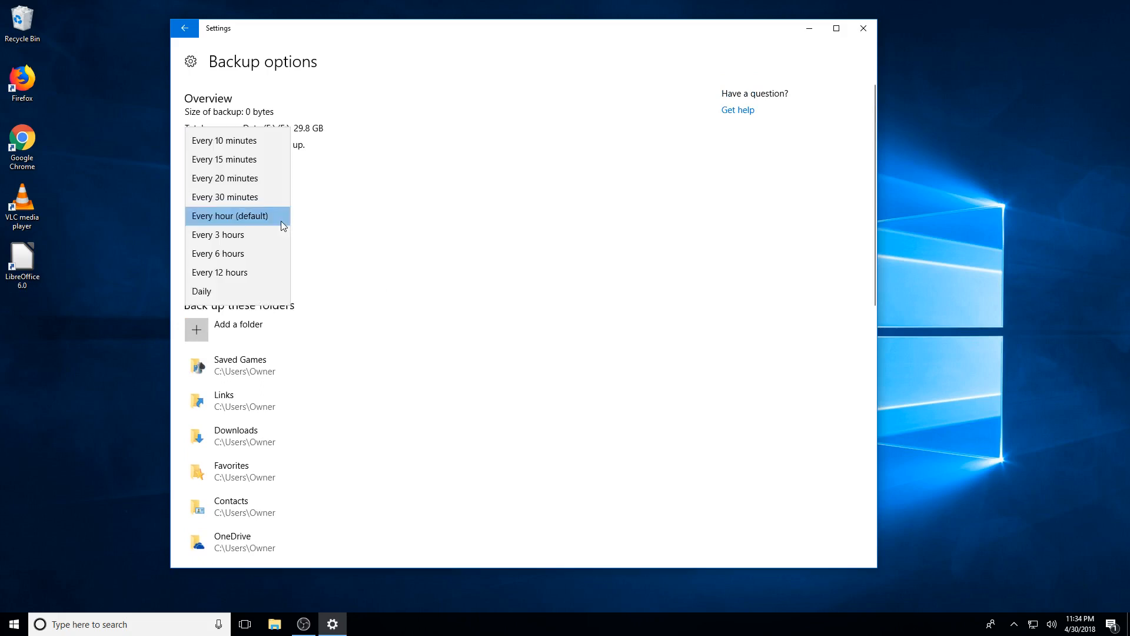
pyautogui.click(234, 292)
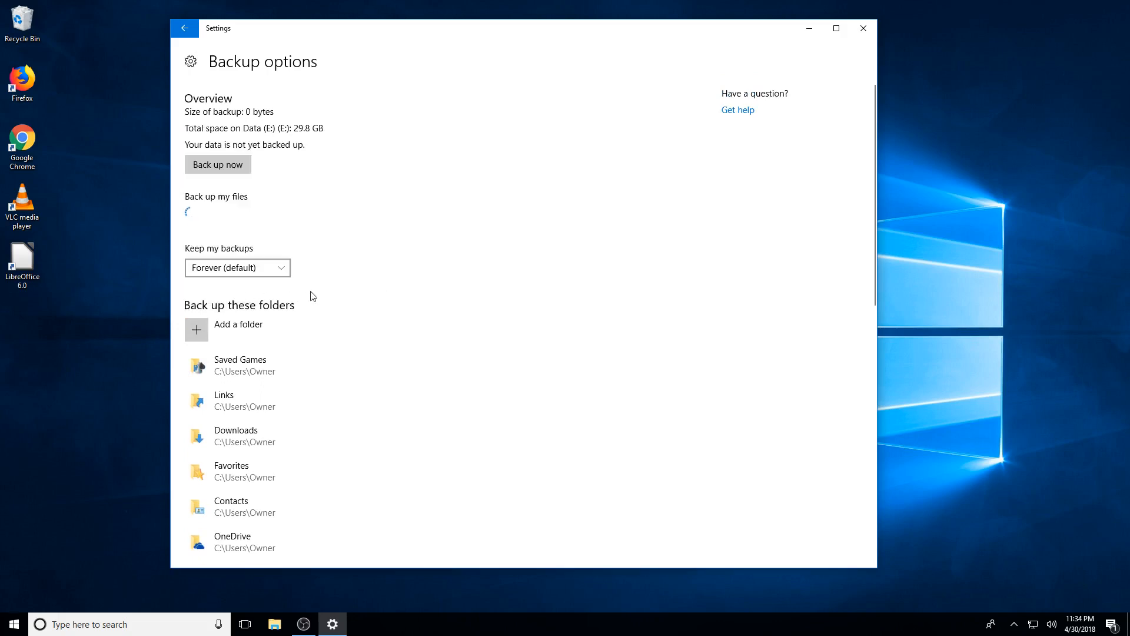
pyautogui.click(266, 274)
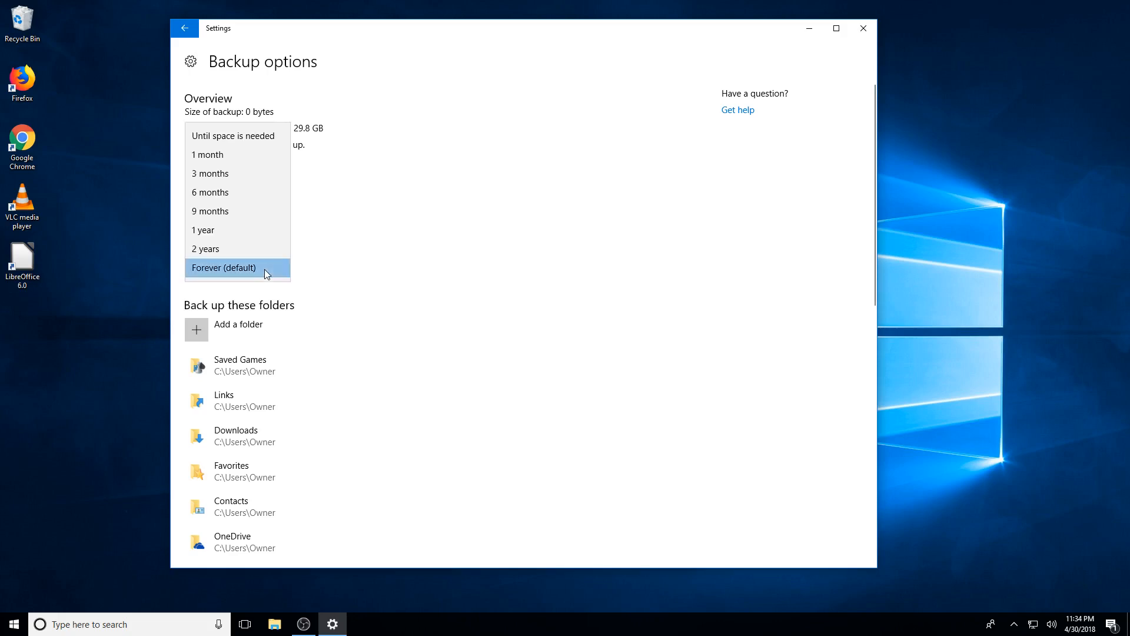
pyautogui.click(260, 141)
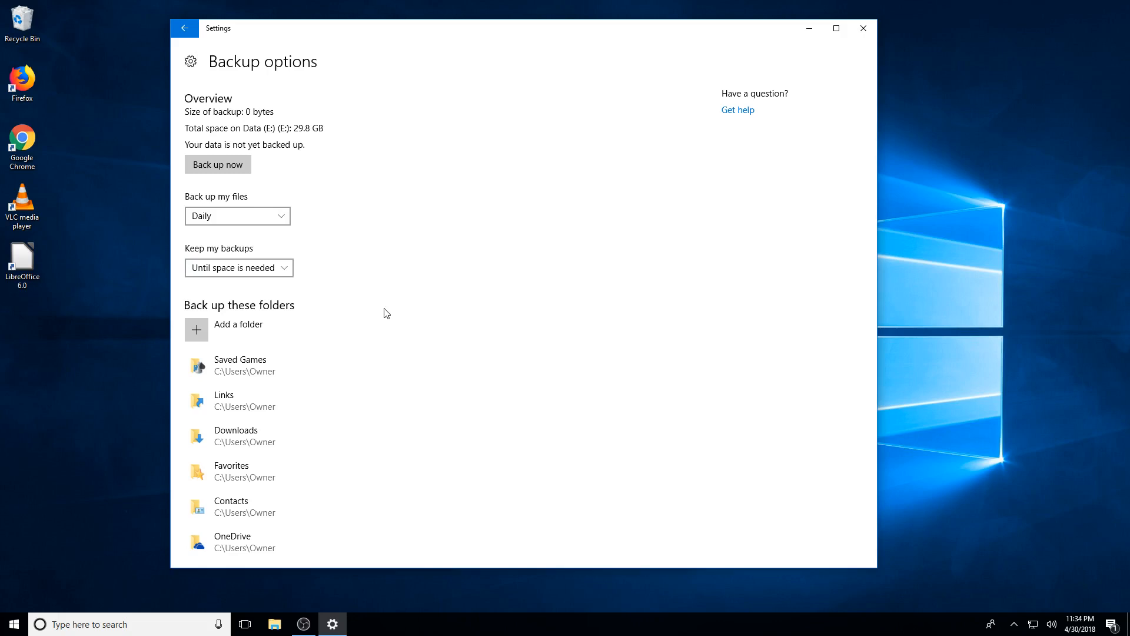
# Remove the Downloads folder from the list of folders to back up.
pyautogui.scroll(-2, 386, 377)
pyautogui.scroll(-1, 389, 397)
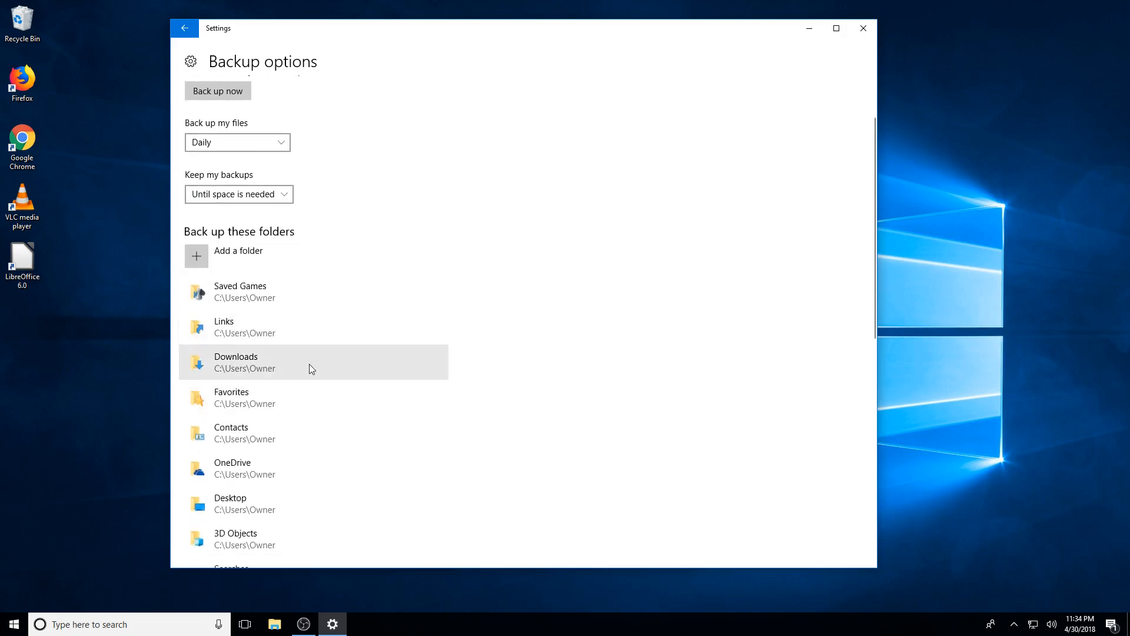
pyautogui.click(350, 368)
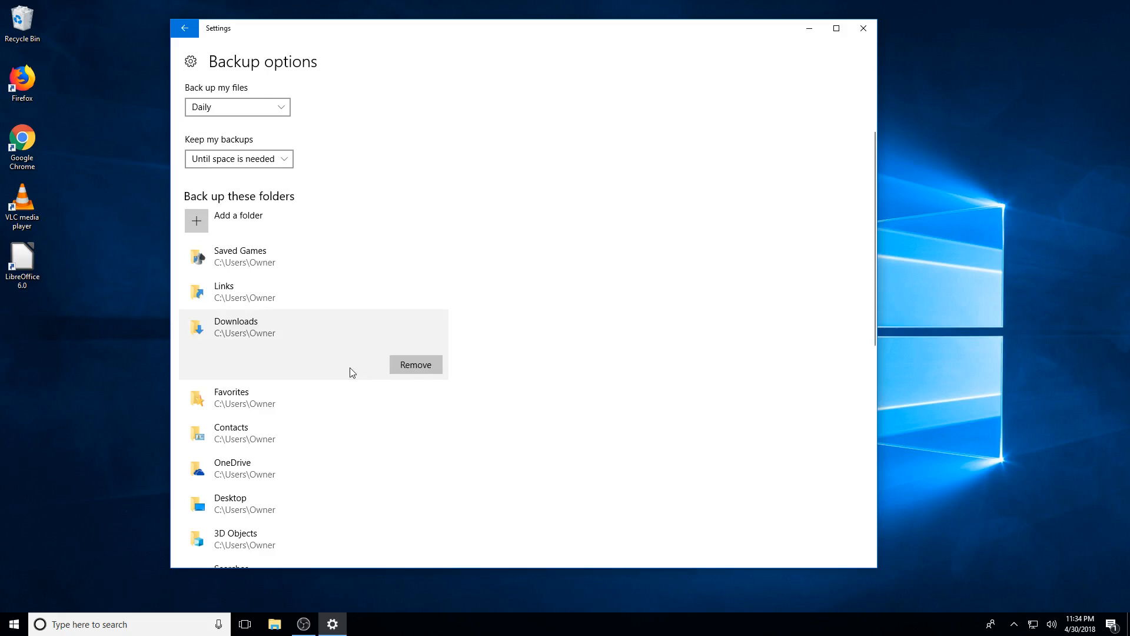
pyautogui.click(425, 366)
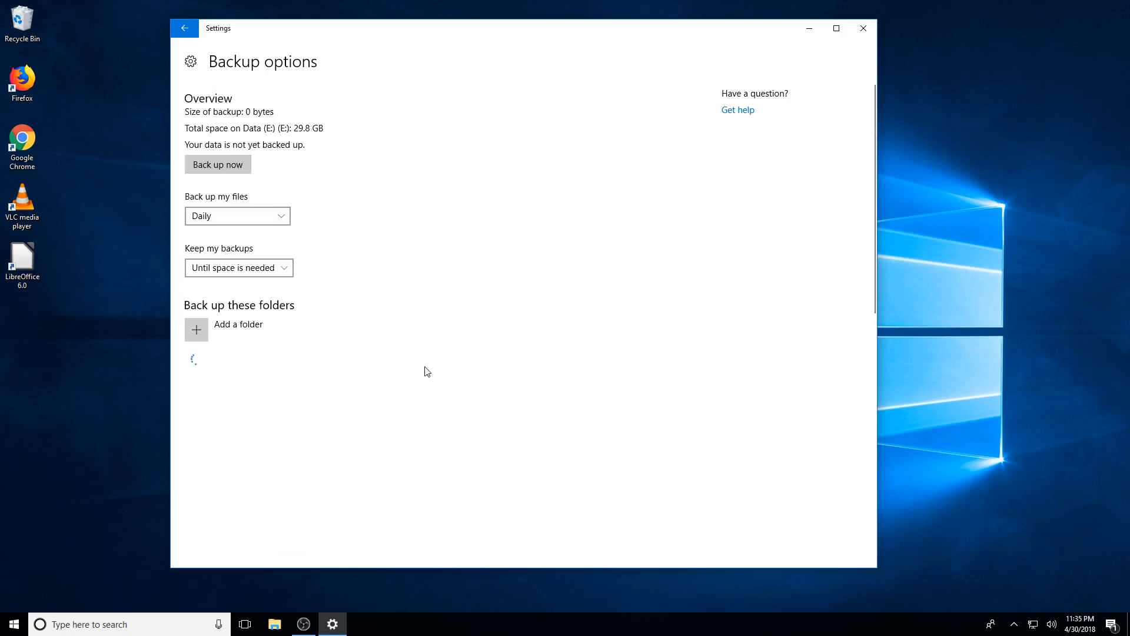
# Review the remaining backup folders, exclusions, drive and related settings, and close the Settings window.
pyautogui.scroll(-5, 408, 421)
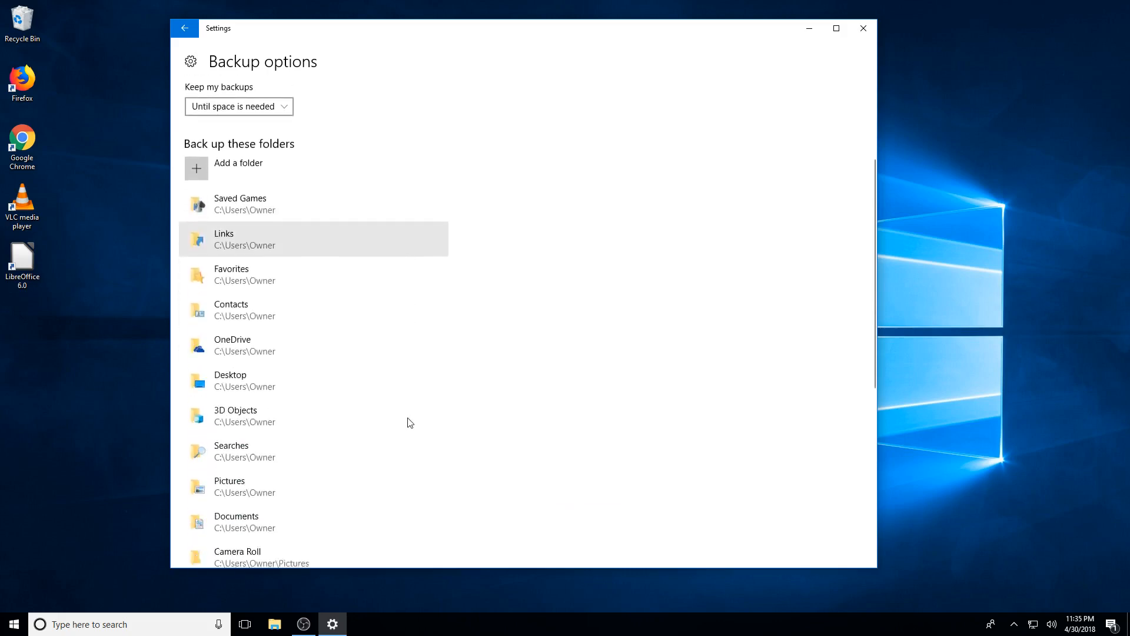
pyautogui.scroll(-3, 365, 474)
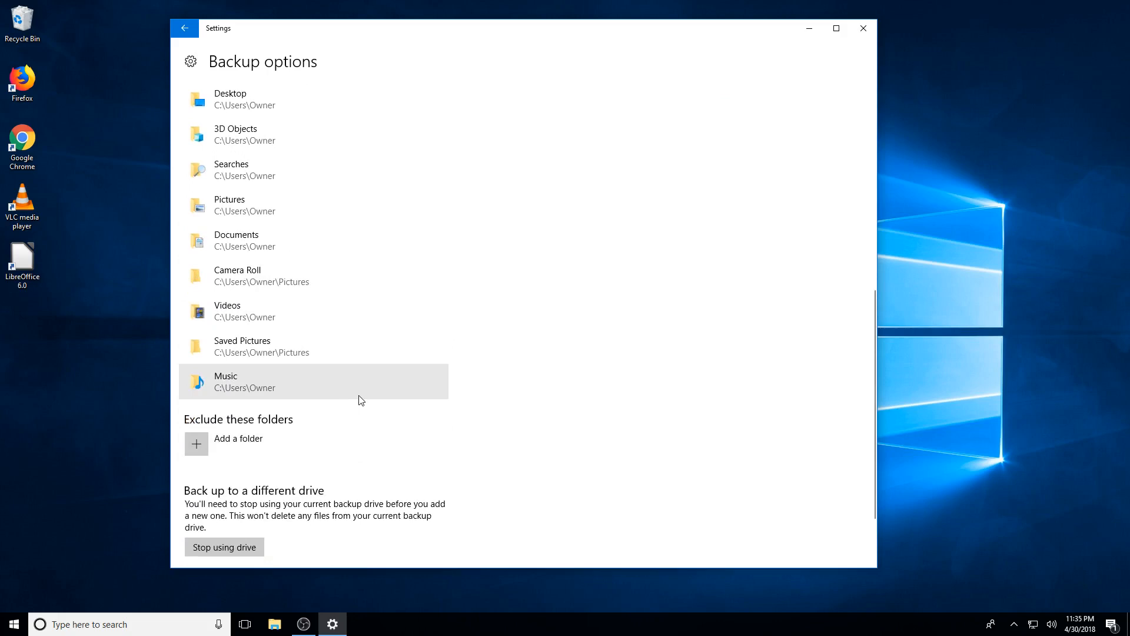
pyautogui.scroll(8, 359, 396)
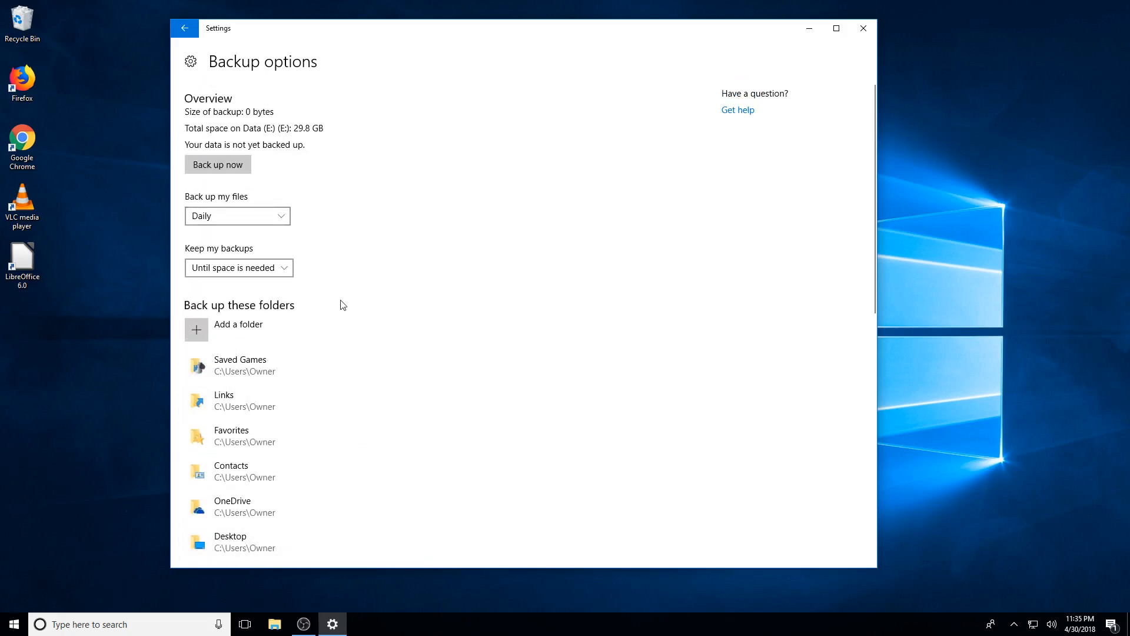
pyautogui.scroll(-9, 342, 307)
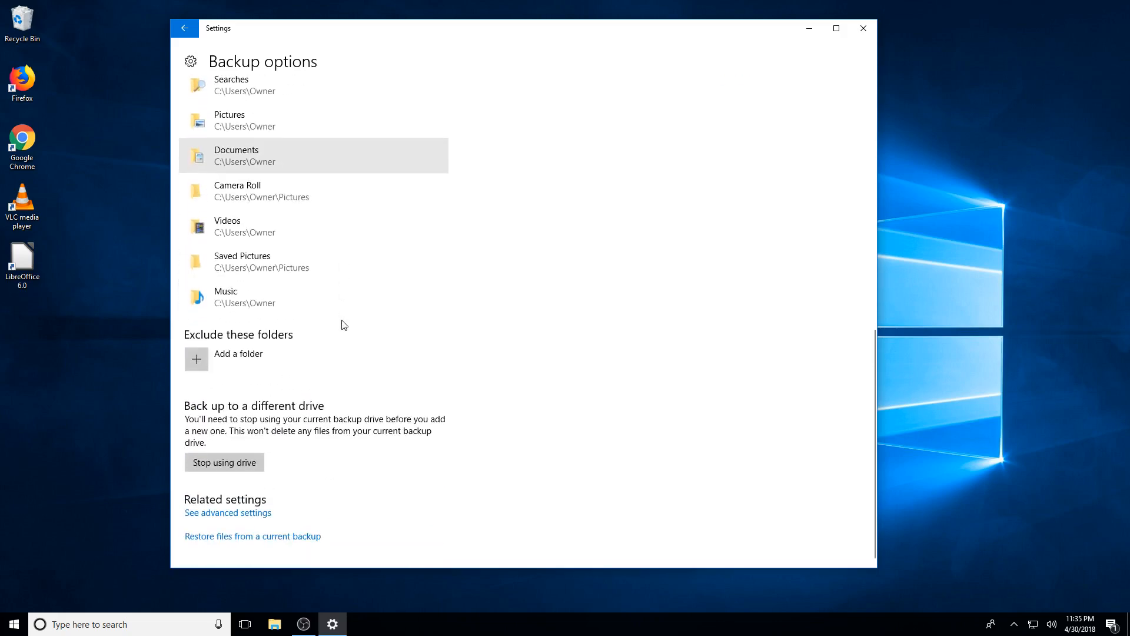
pyautogui.scroll(5, 345, 324)
pyautogui.scroll(4, 344, 323)
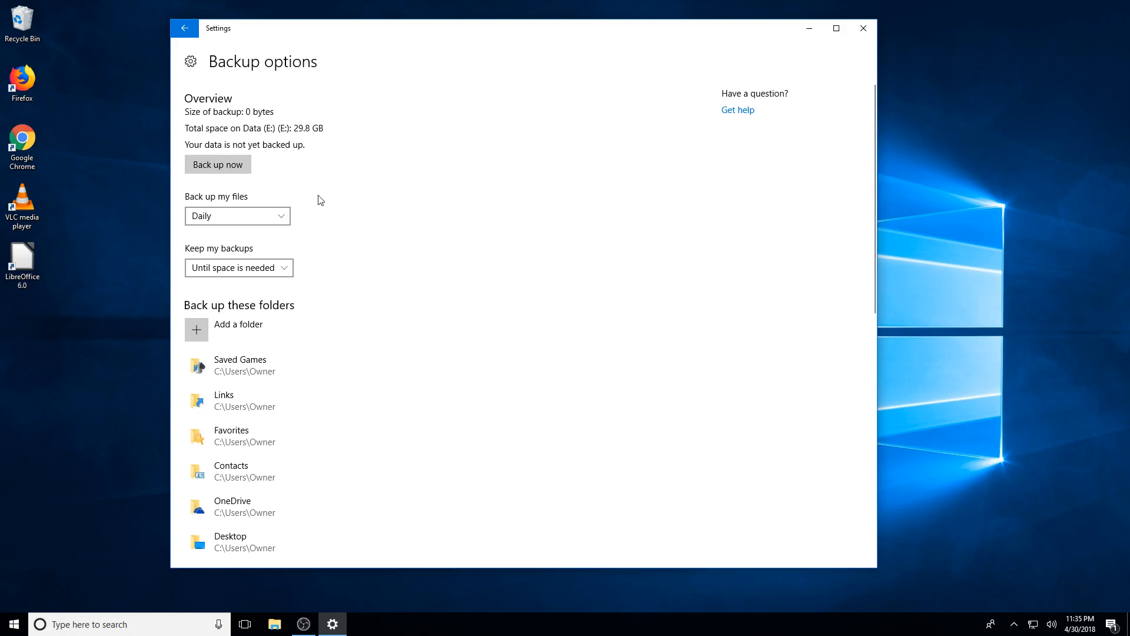
pyautogui.click(863, 26)
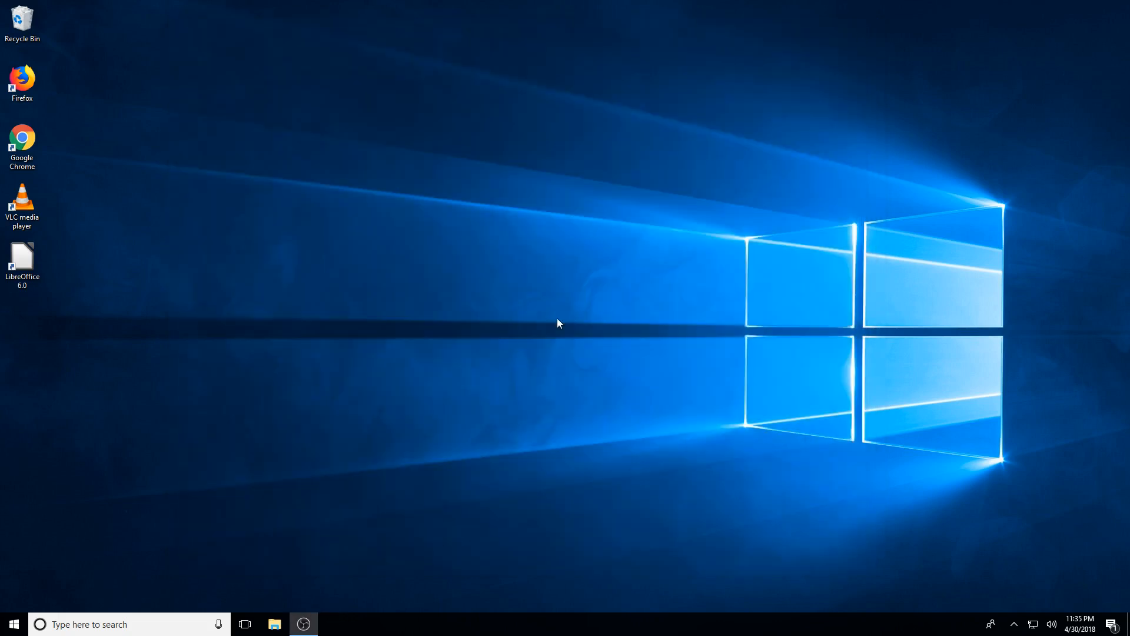
# Open Data (E:) in File Explorer and browse through FileHistory and Owner into the DESKTOP-HBAH9RF folder.
pyautogui.click(270, 628)
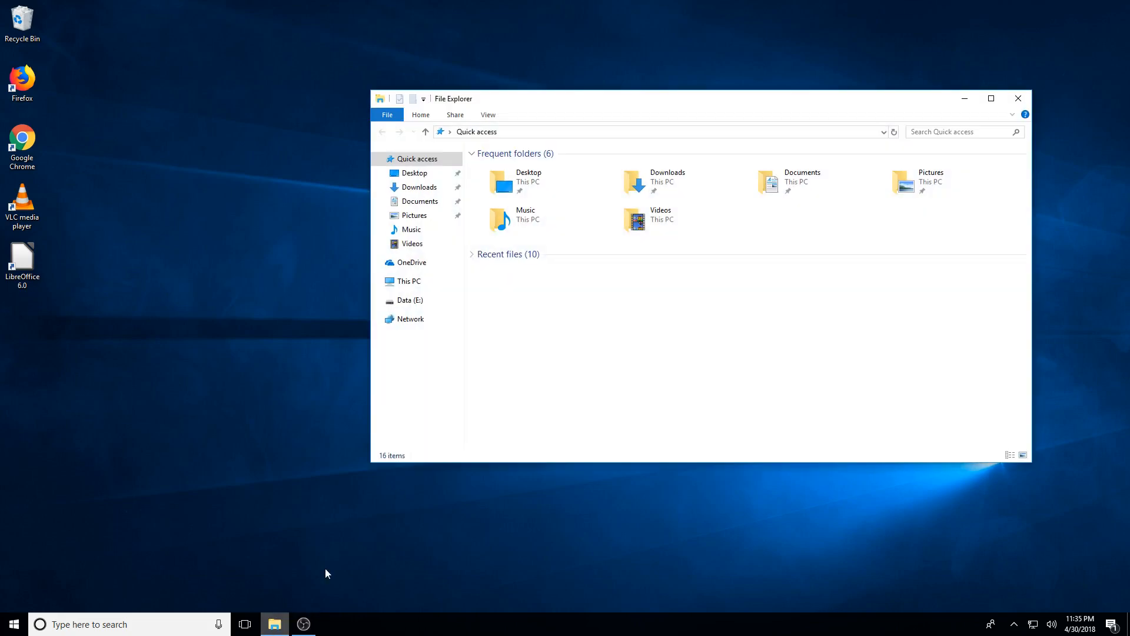
pyautogui.click(425, 286)
pyautogui.click(888, 312)
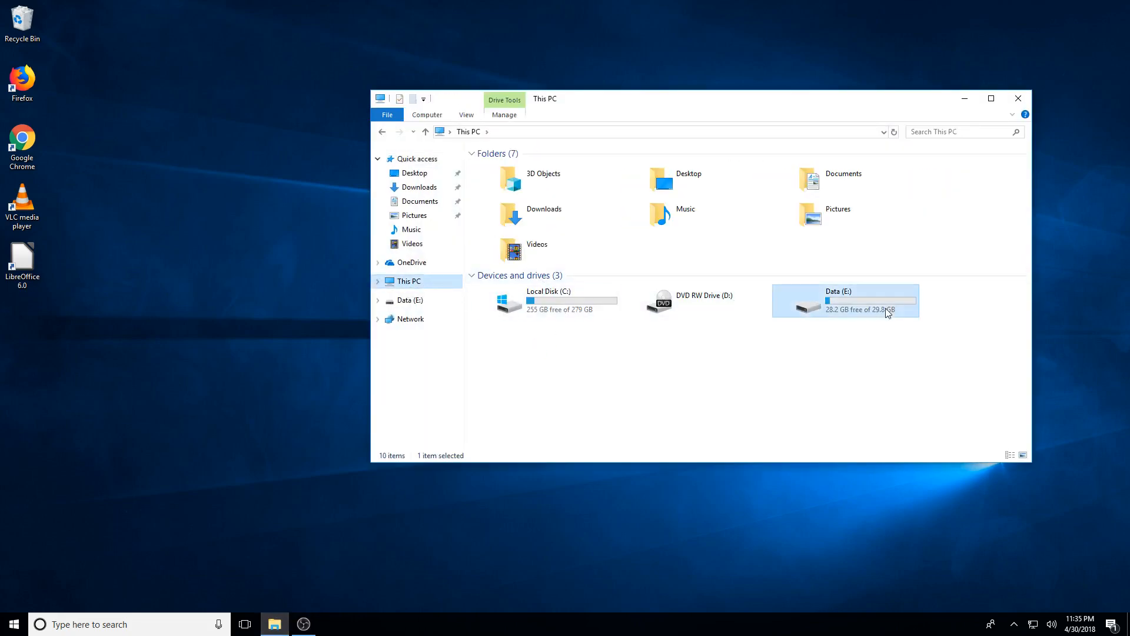
pyautogui.doubleClick(888, 312)
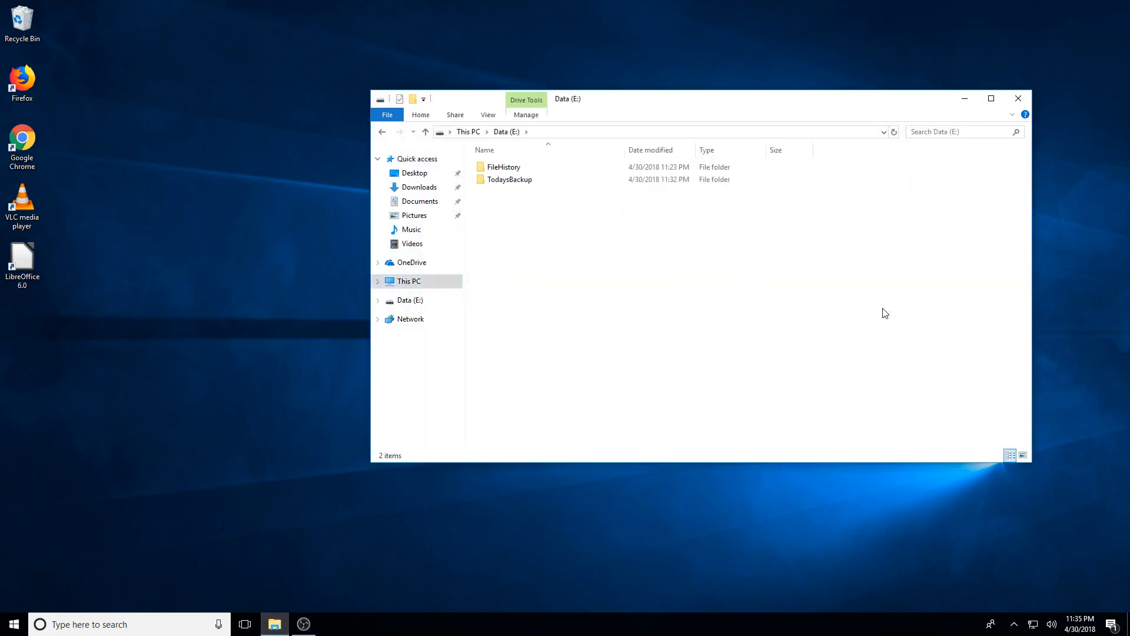
pyautogui.doubleClick(527, 171)
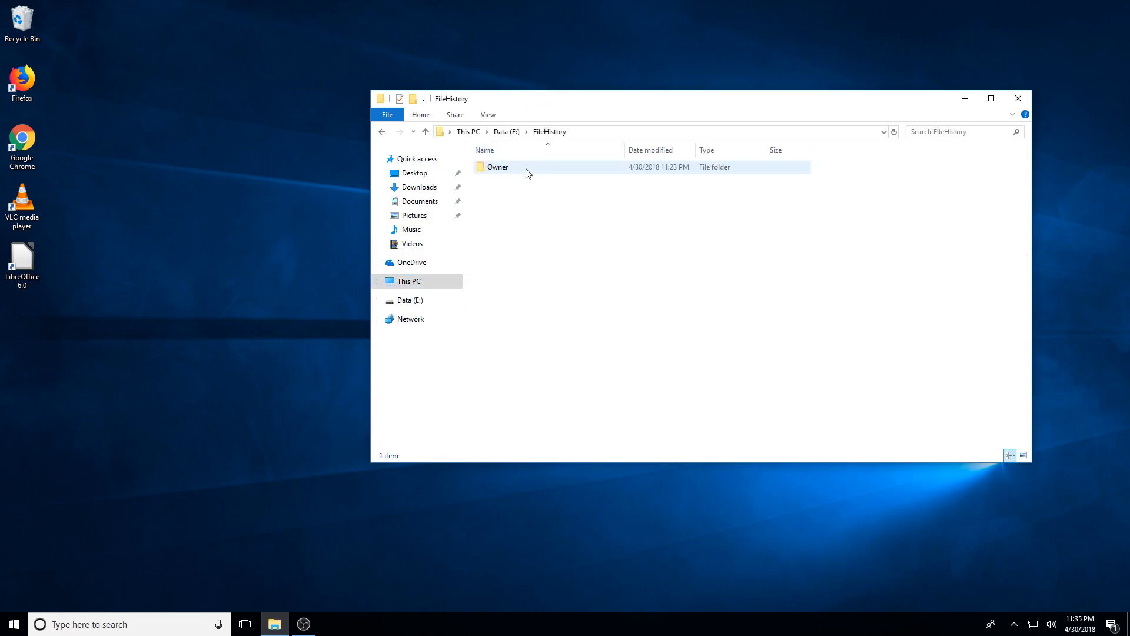
pyautogui.doubleClick(523, 170)
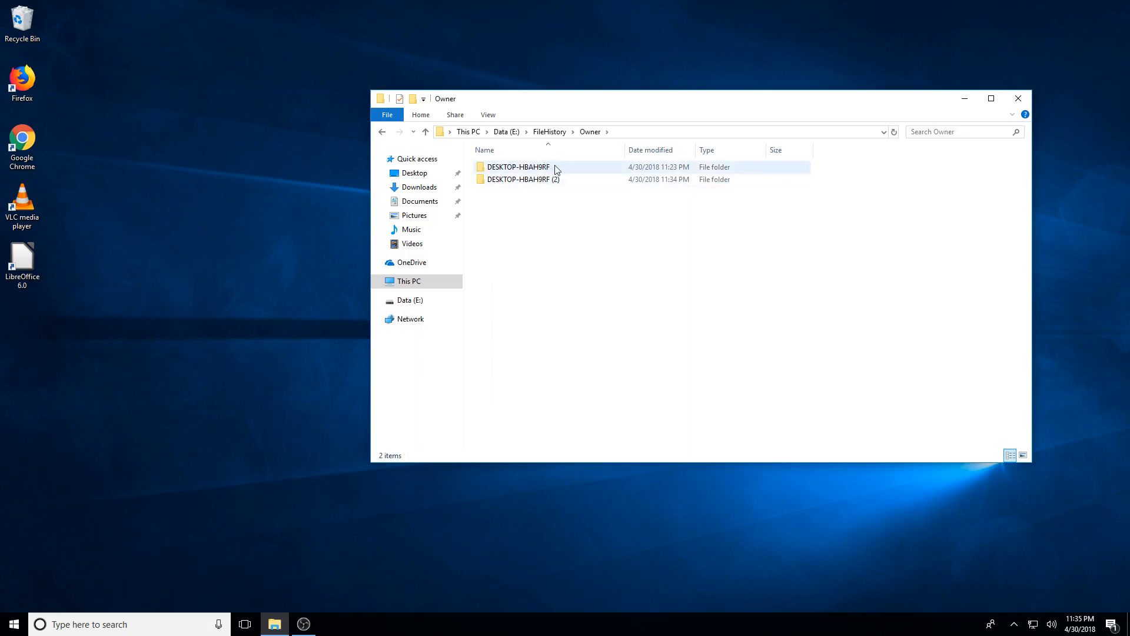
pyautogui.doubleClick(547, 167)
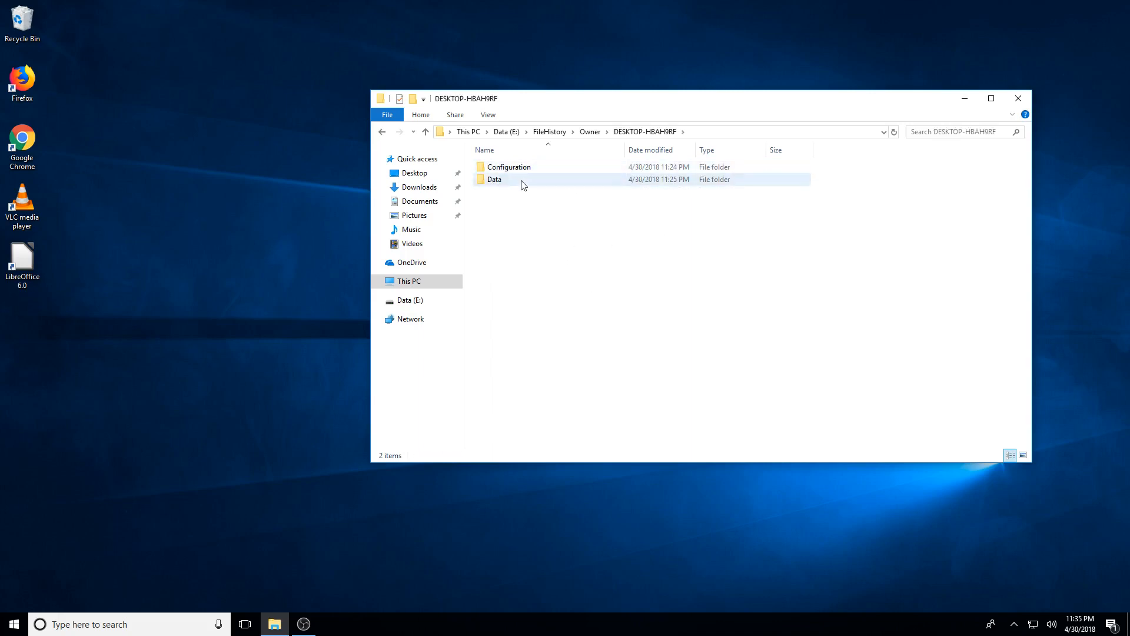
# Browse through Data, C, Users, Owner and Pictures to check the backed-up files in 2018-01.
pyautogui.doubleClick(522, 180)
pyautogui.doubleClick(493, 169)
pyautogui.doubleClick(529, 170)
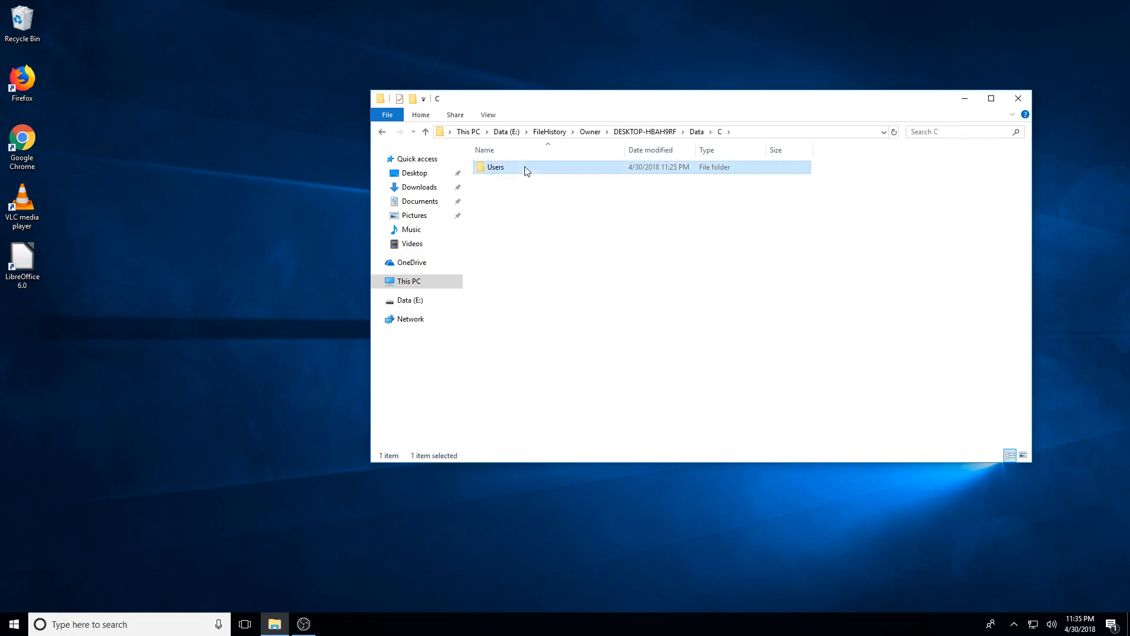
pyautogui.doubleClick(534, 171)
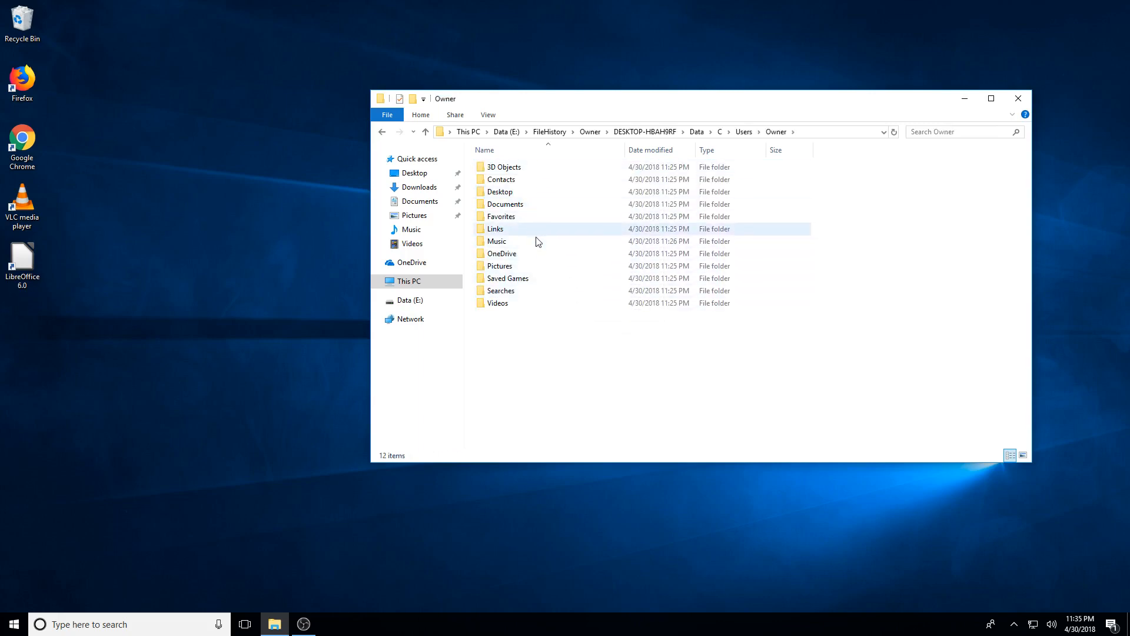
pyautogui.click(538, 269)
pyautogui.doubleClick(537, 269)
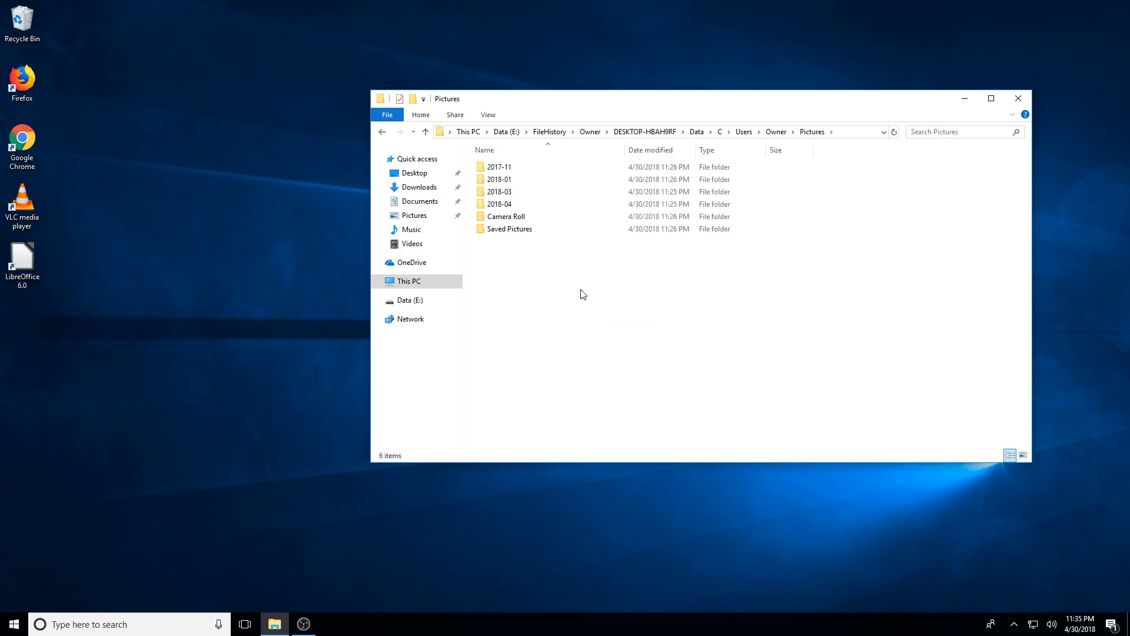
pyautogui.doubleClick(525, 179)
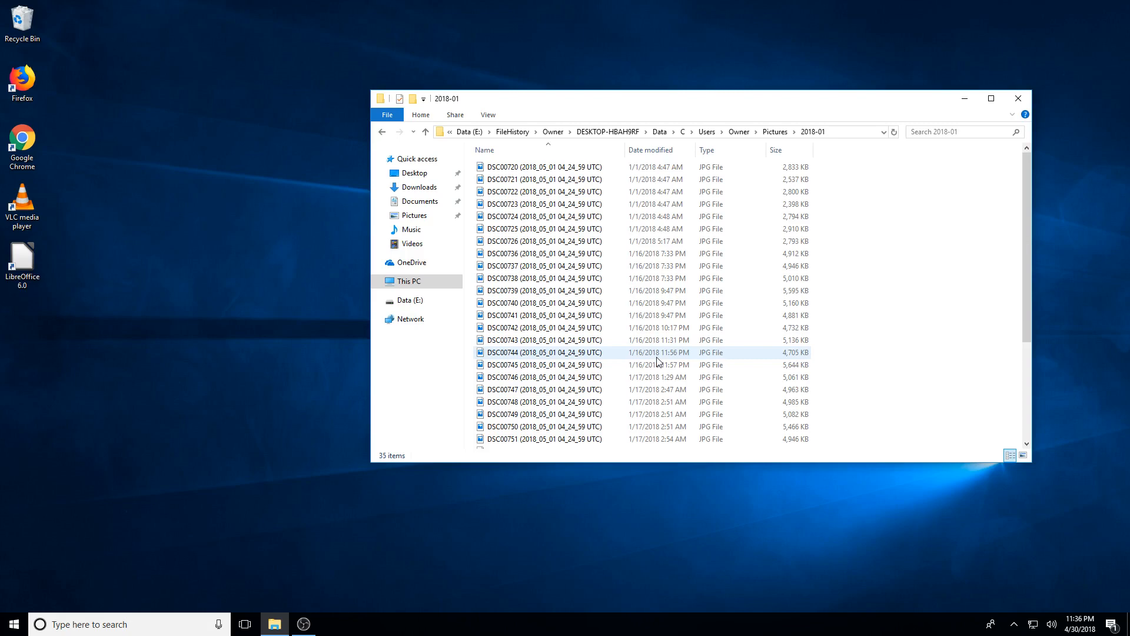
# Search for backup and reopen the Backup settings.
pyautogui.click(15, 627)
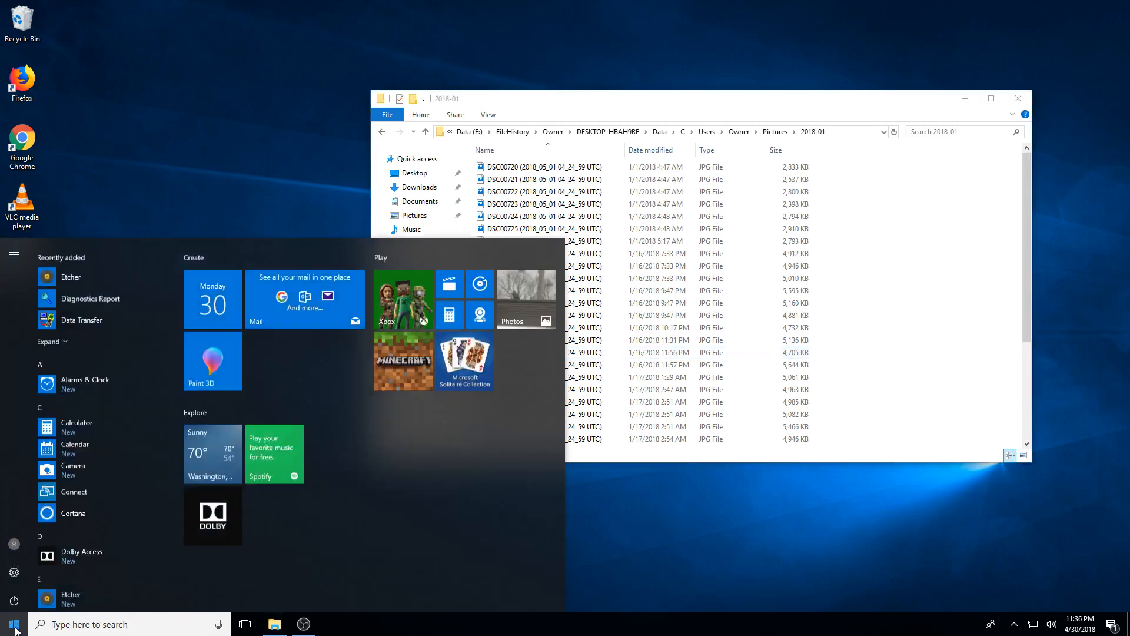
pyautogui.write('backup')
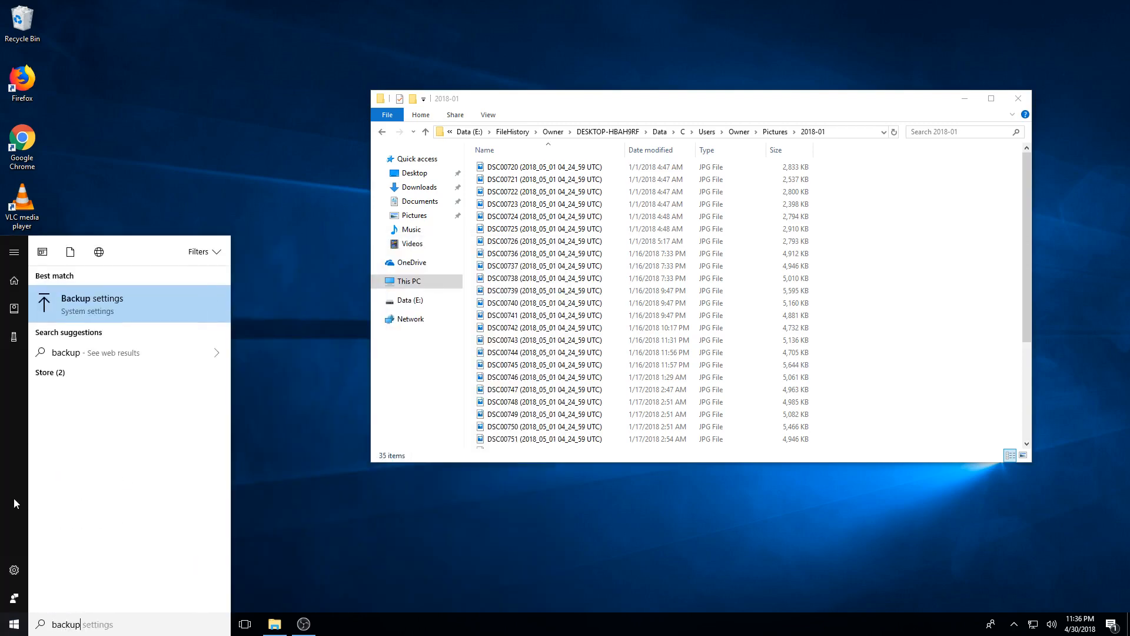
pyautogui.click(96, 305)
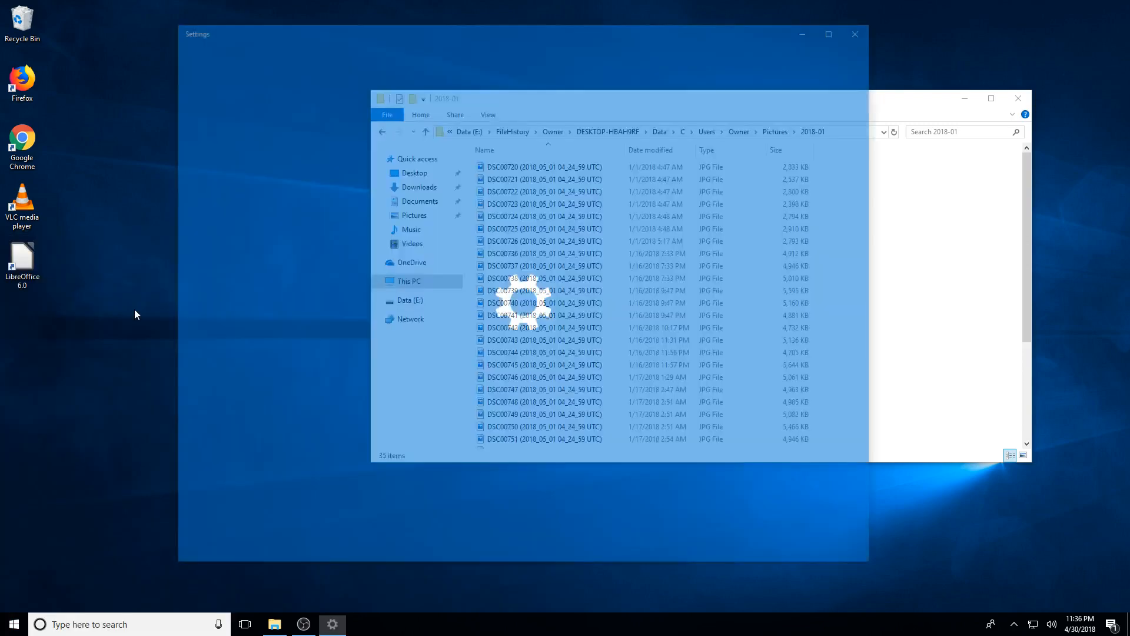